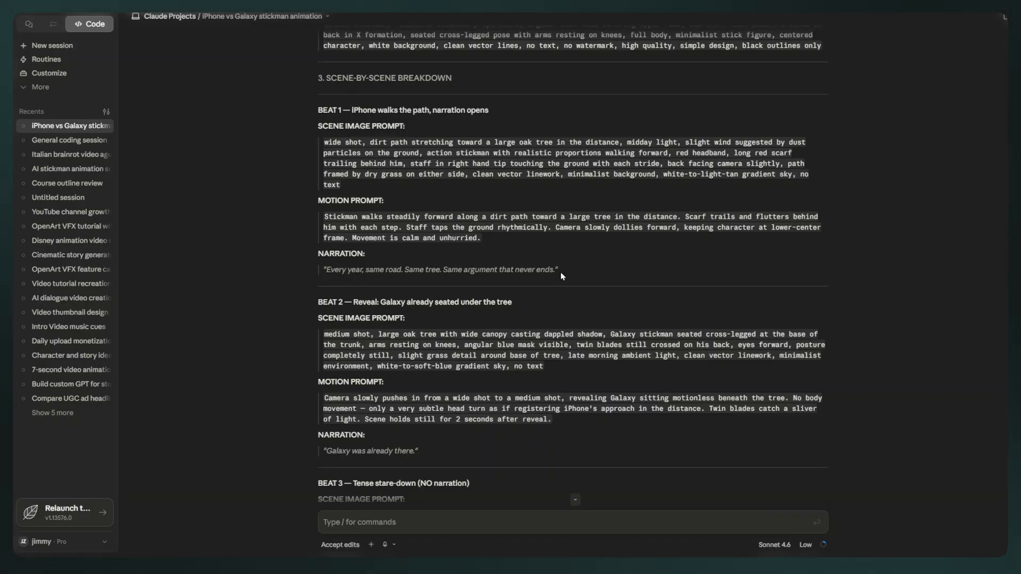
Copy the reference sheet prompt of Character 1 — iPhone (Red) from the character list.
scroll(561, 273, "down", 20)
scroll(394, 251, "down", 6)
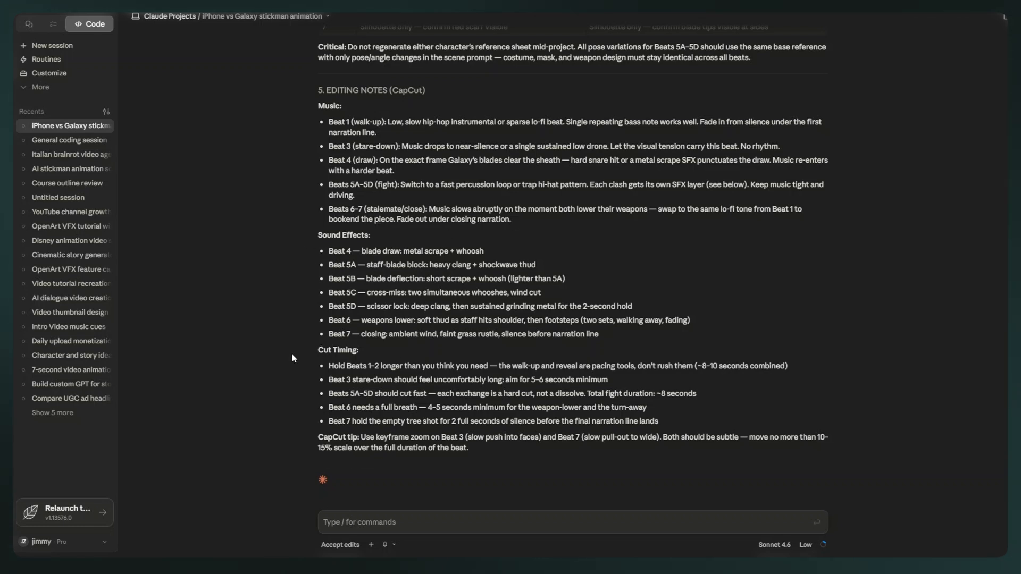
scroll(440, 418, "up", 20)
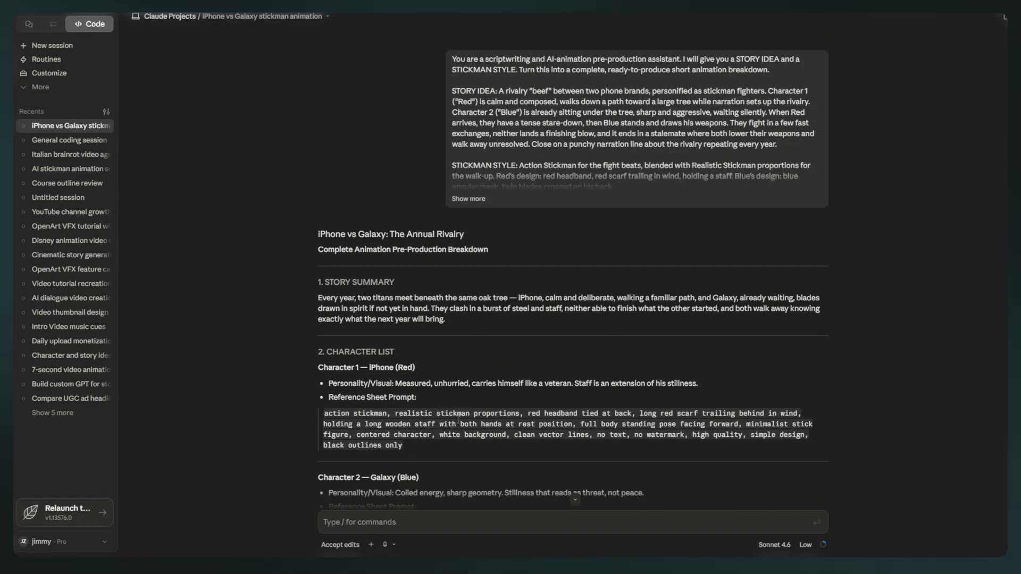
scroll(377, 309, "down", 2)
triple_click(377, 309)
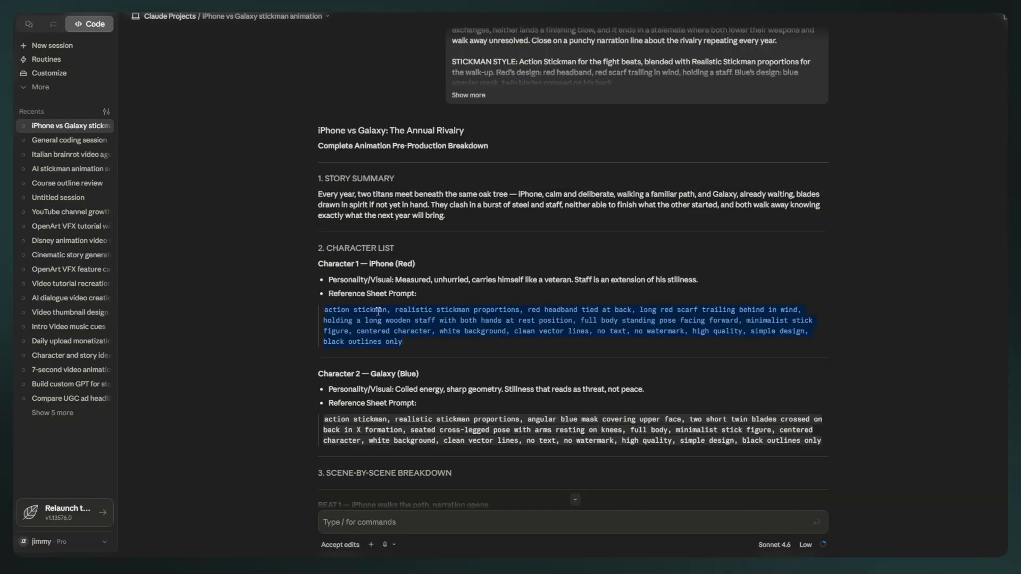
right_click(378, 311)
left_click(391, 319)
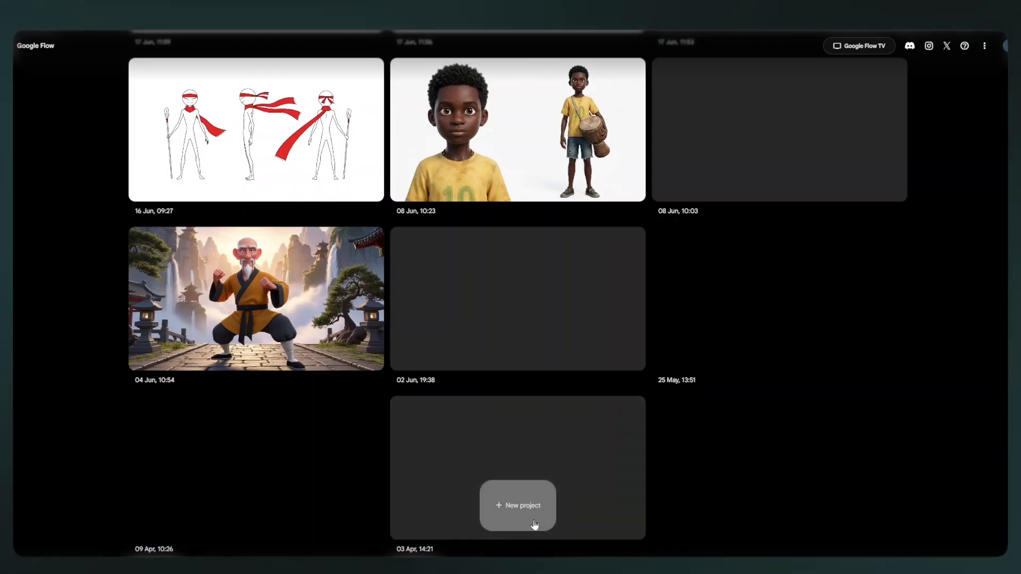
Create a new Google Flow project and generate two 16:9 images from the copied iPhone character prompt with Nano Banana 2.
left_click(509, 520)
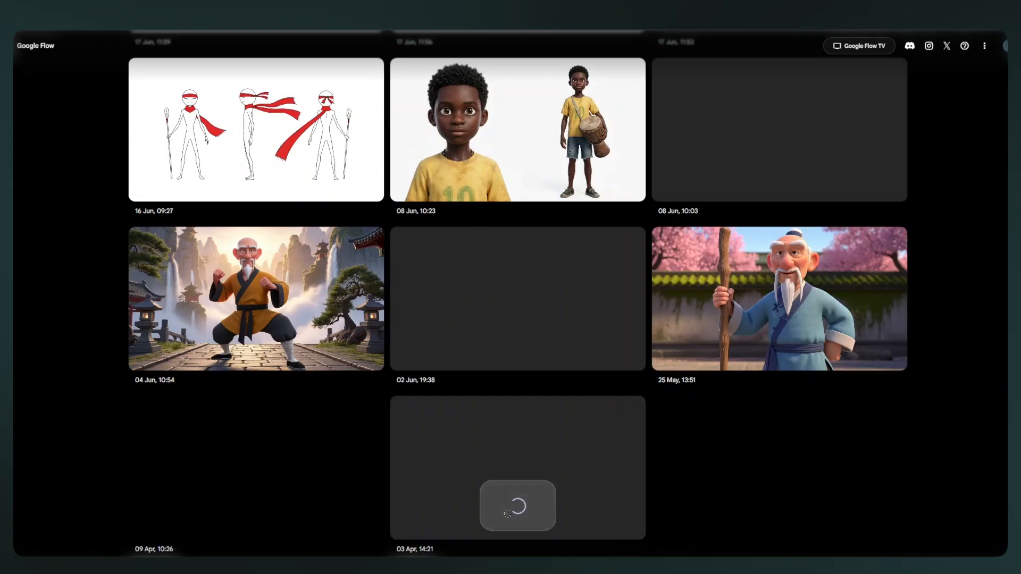
key("ctrl+v")
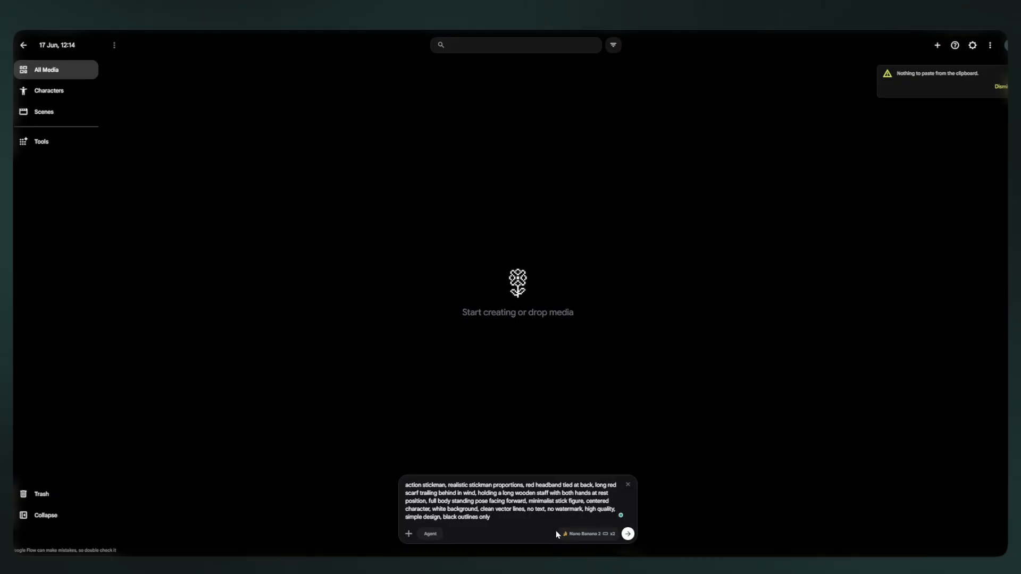
left_click(585, 534)
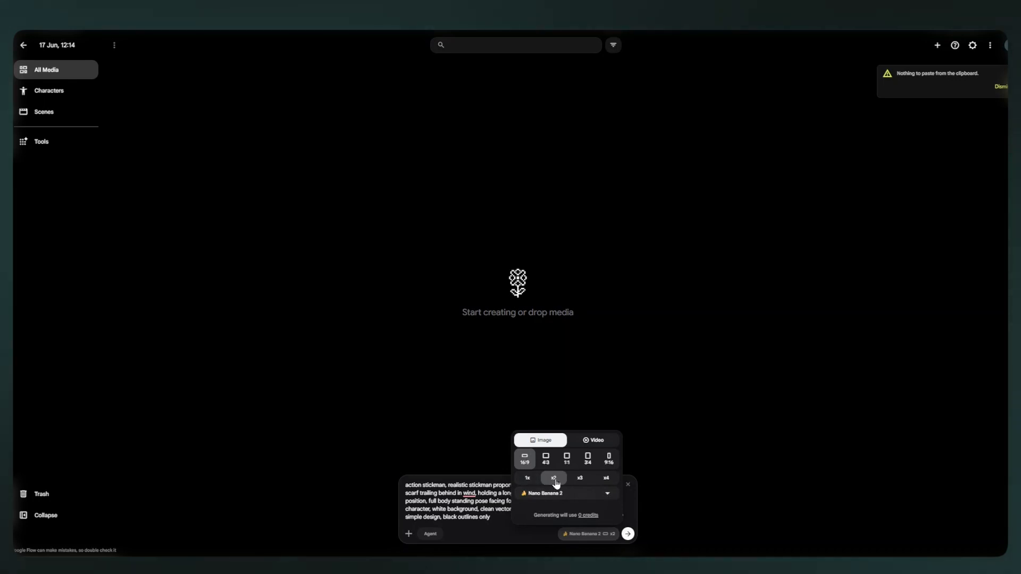
left_click(571, 494)
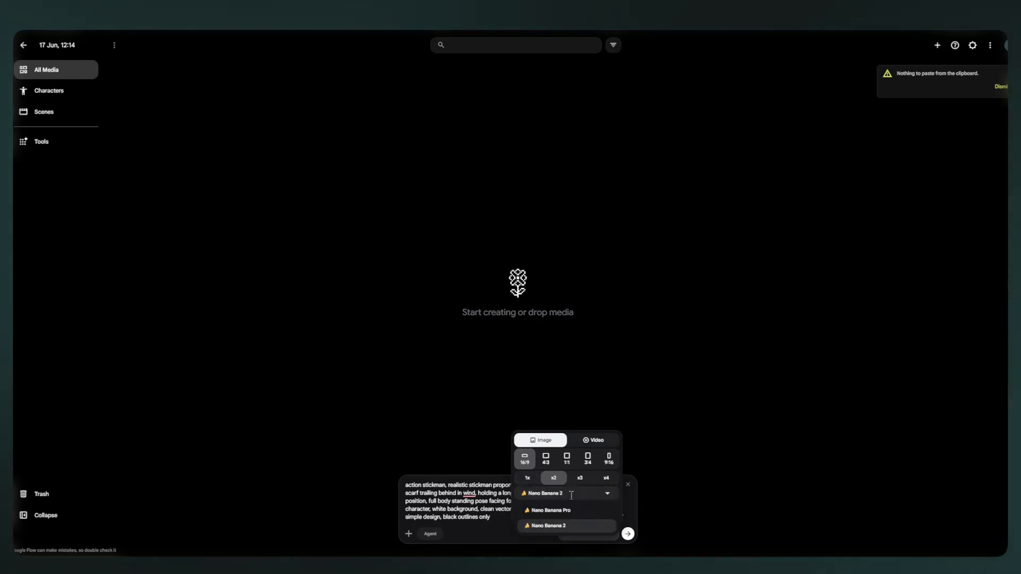
left_click(571, 495)
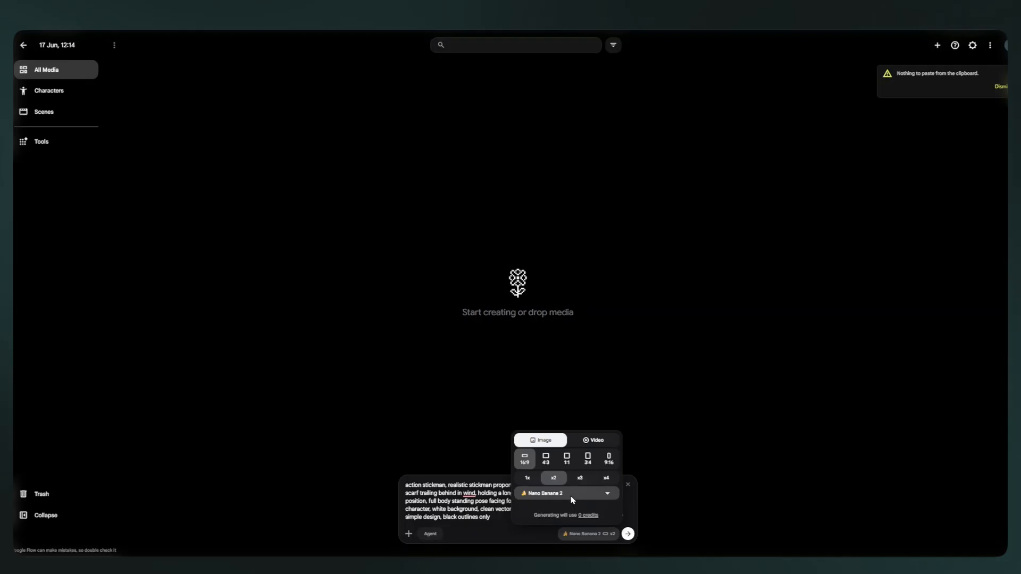
left_click(546, 543)
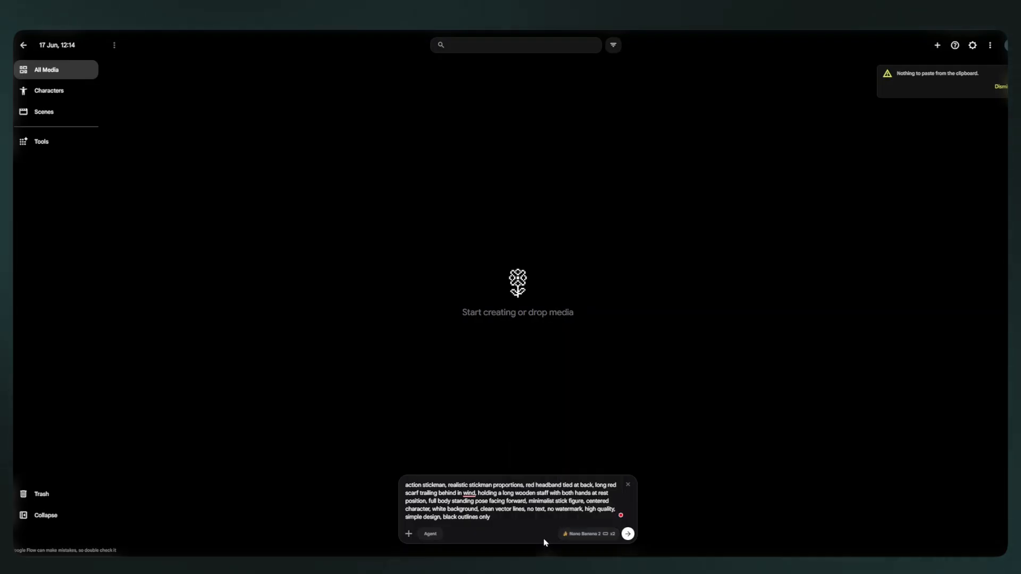
left_click(627, 534)
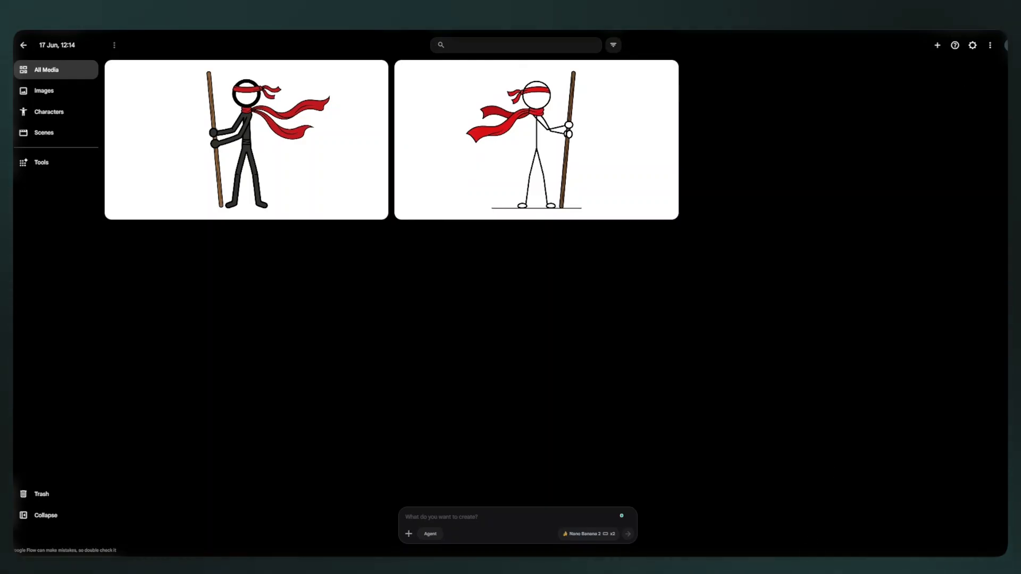
Switch back to Claude and copy the reference sheet prompt of Character 2 — Galaxy (Blue).
left_click(713, 548)
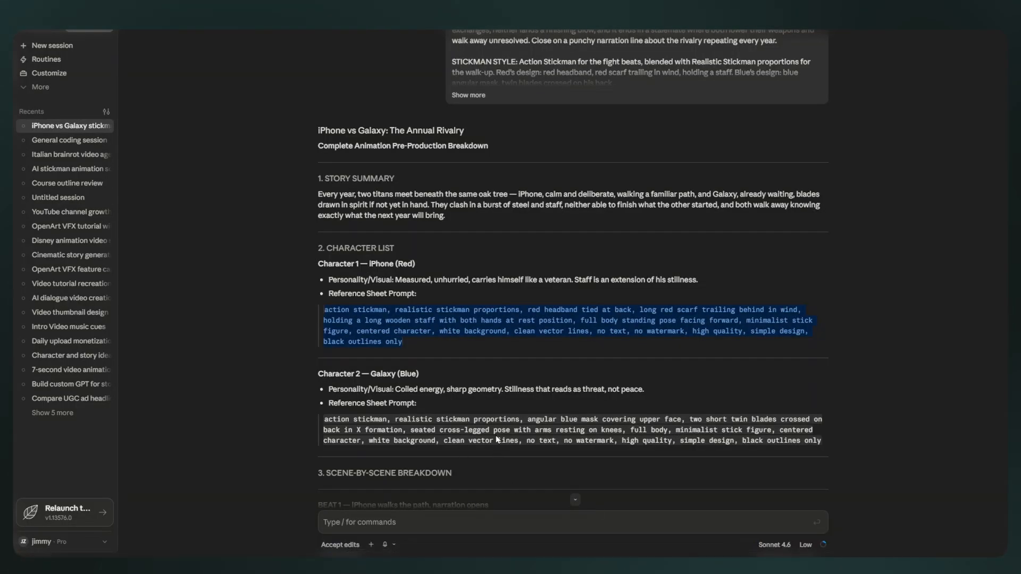
left_click_drag(825, 441, 343, 430)
left_click_drag(343, 429, 324, 419)
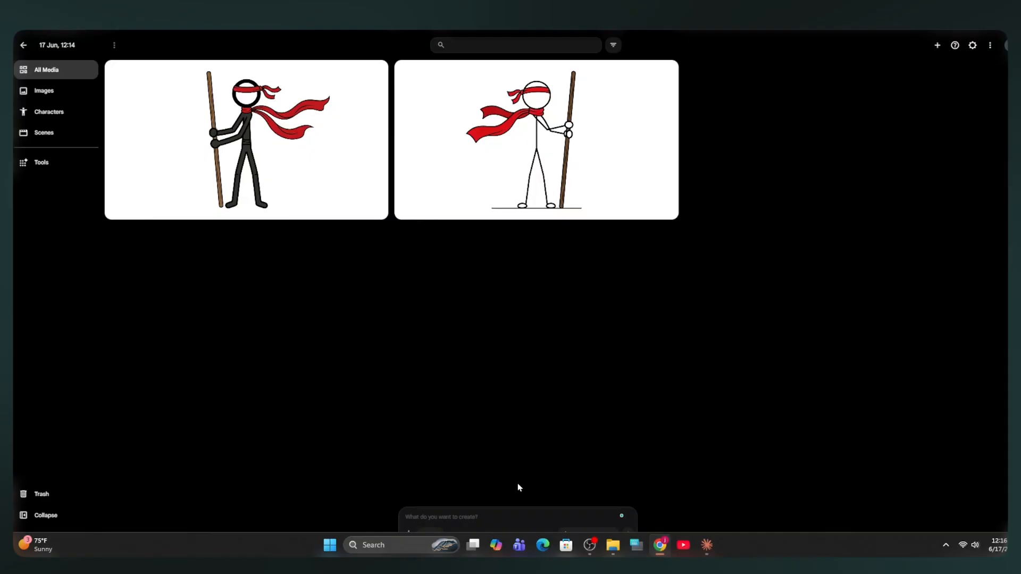
Generate the seated, blue-masked Galaxy stickman images in Google Flow from the copied prompt.
left_click(489, 516)
key("ctrl+v")
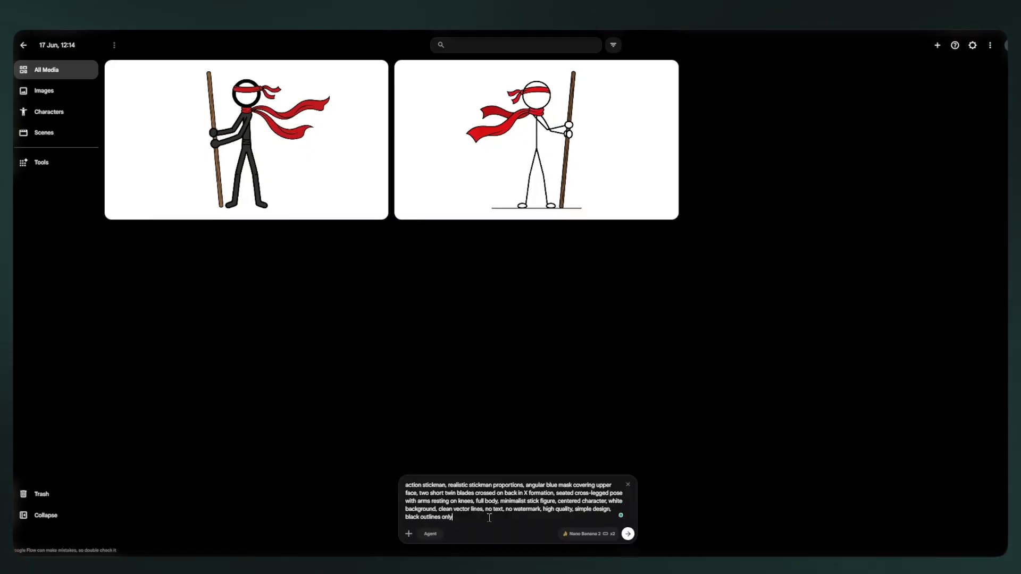
key("Return")
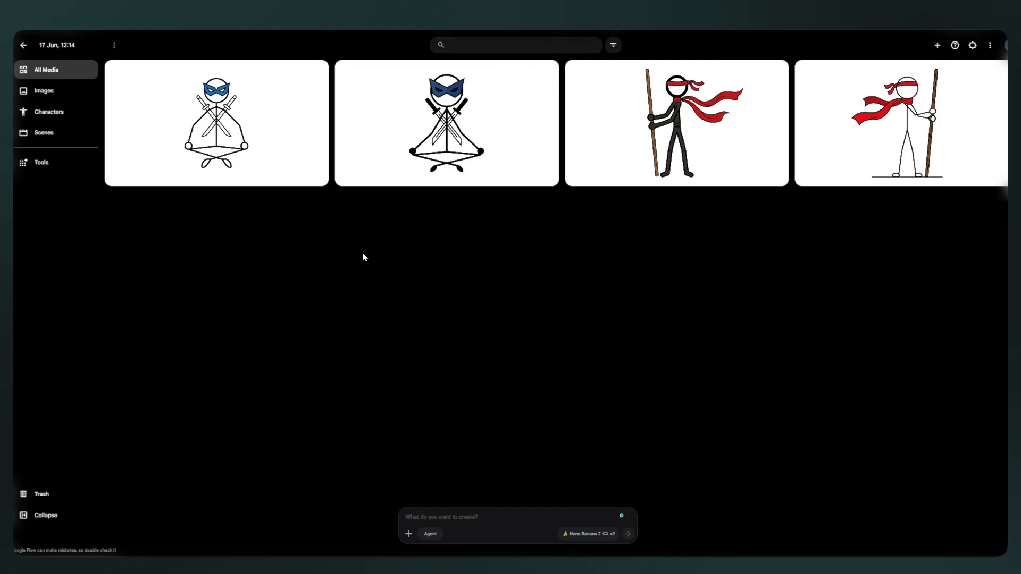
Generate a variation of the blue-masked stickman standing upright with feet shoulder-width apart and arms relaxed at sides.
key("ctrl+v")
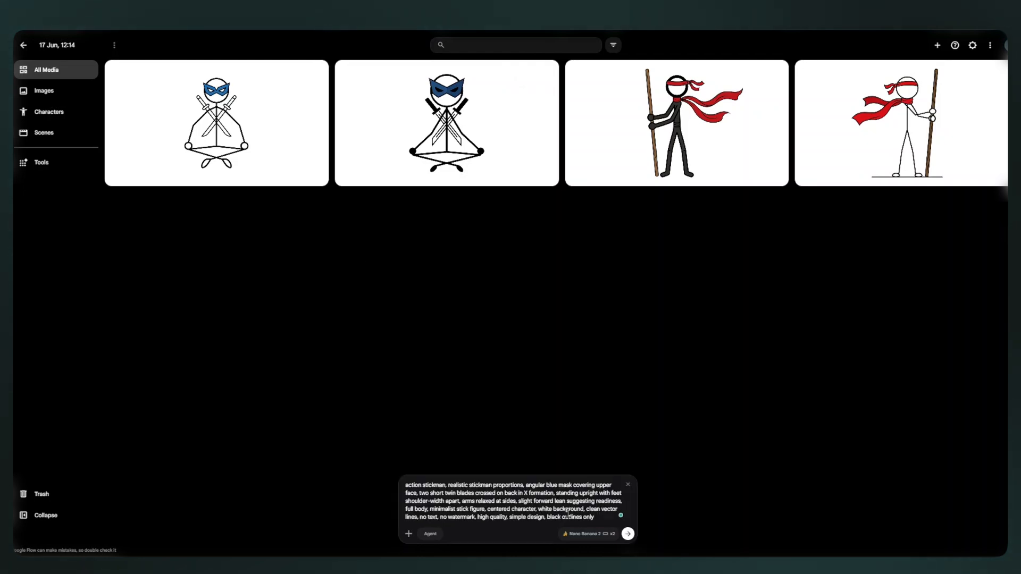
left_click(628, 534)
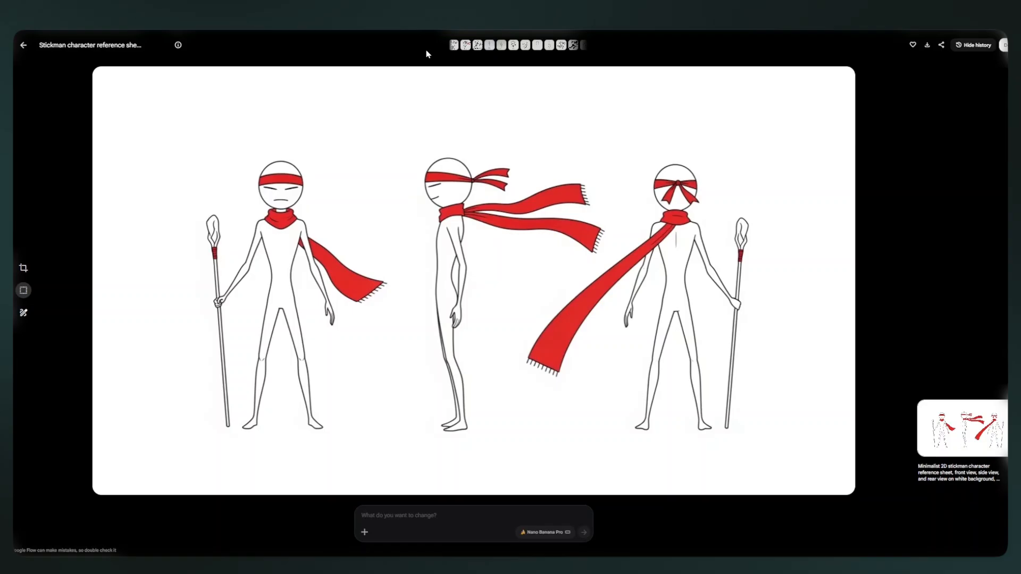
left_click(593, 48)
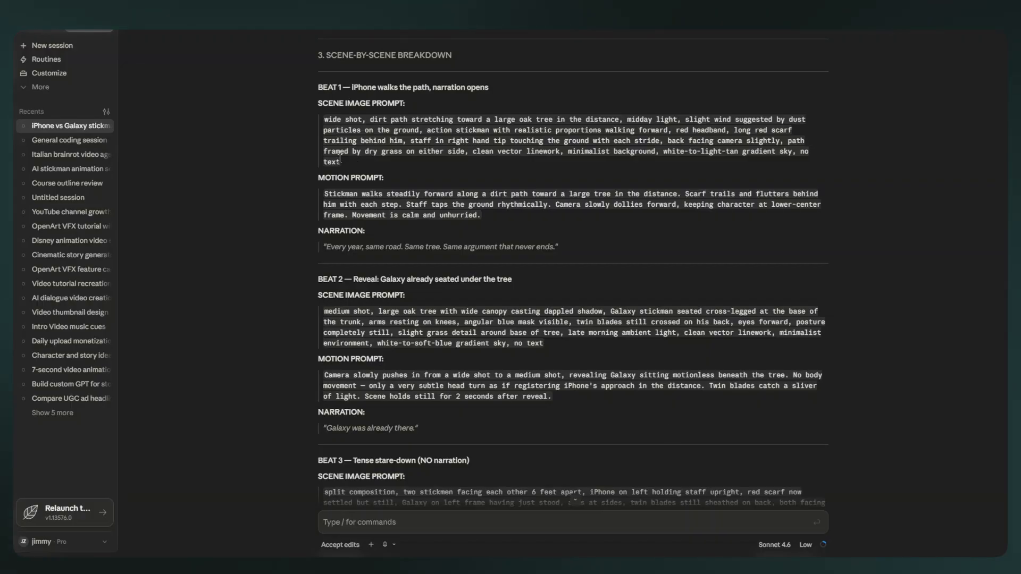
Generate the Beat 1 scene image from its copied prompt, using the black red-scarfed stickman as reference, and open the image with the larger oak tree.
left_click_drag(341, 162, 328, 118)
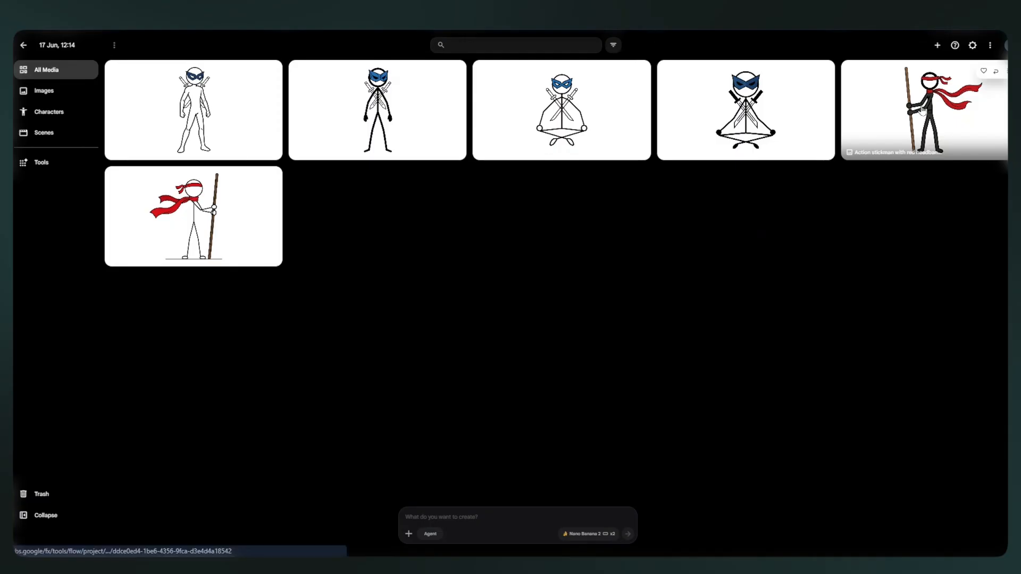
left_click_drag(924, 110, 470, 512)
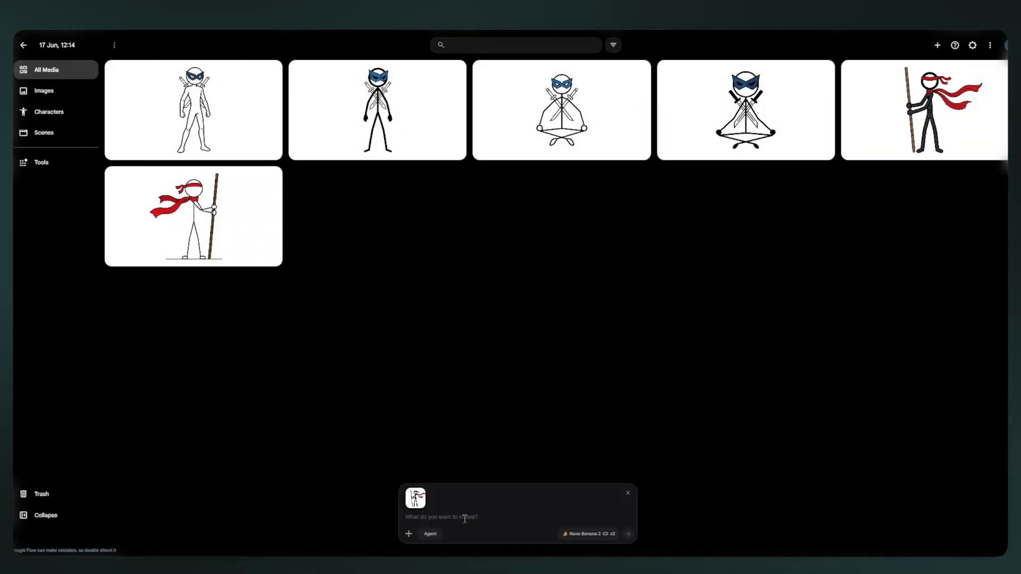
left_click(464, 518)
key("ctrl+v")
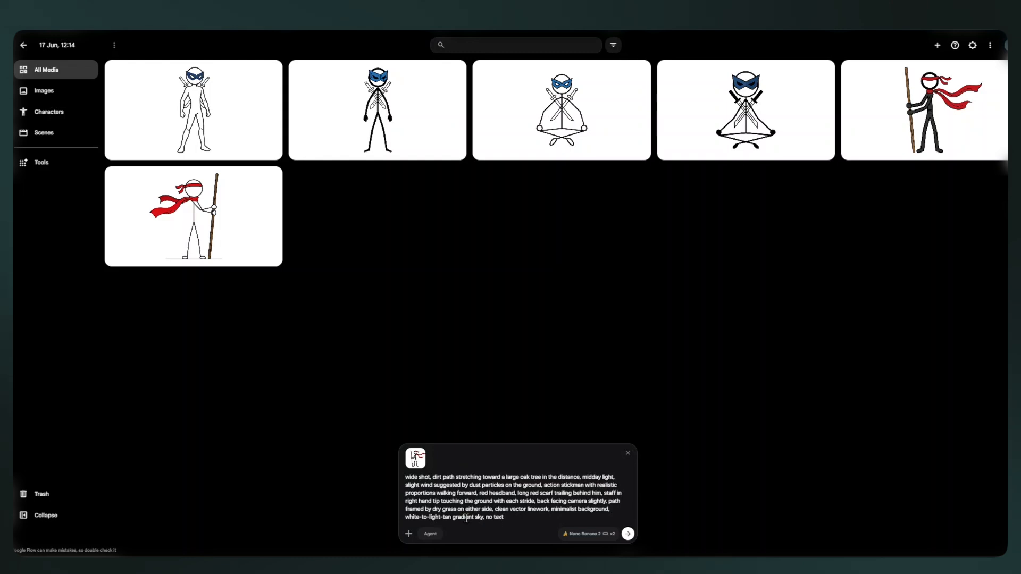
key("Return")
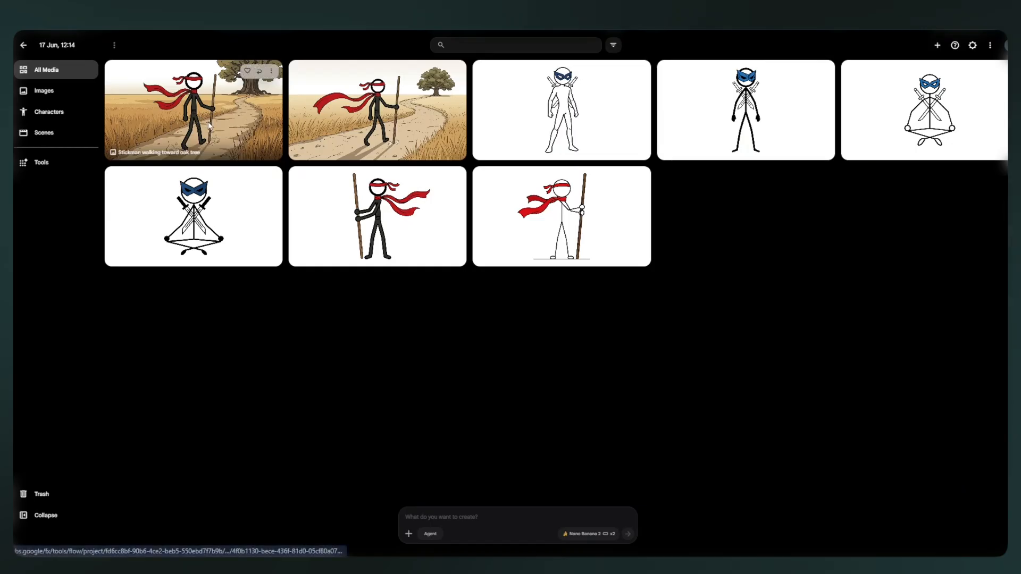
left_click(208, 124)
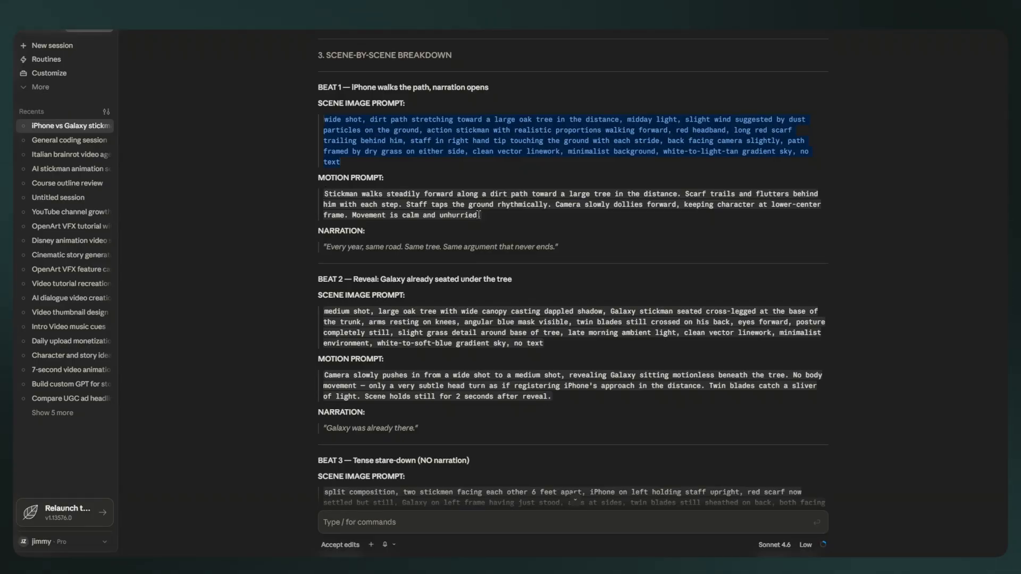
Generate a 6s, 16:9, 720p Seedance 2.0 video in OpenArt's Text with Reference mode from the Beat 1 image and copied motion prompt.
left_click_drag(482, 216, 324, 196)
key("ctrl+c")
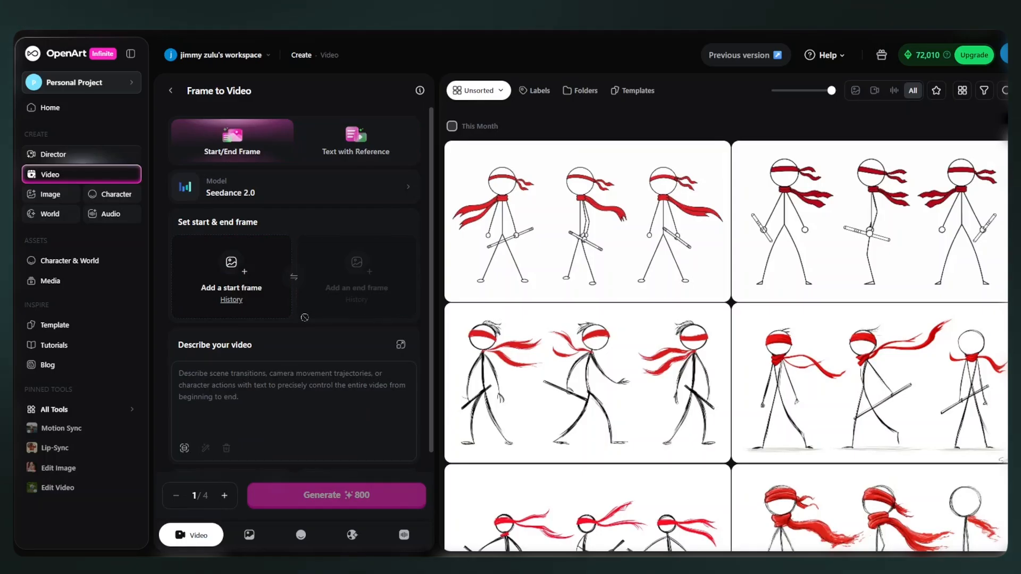
left_click(353, 152)
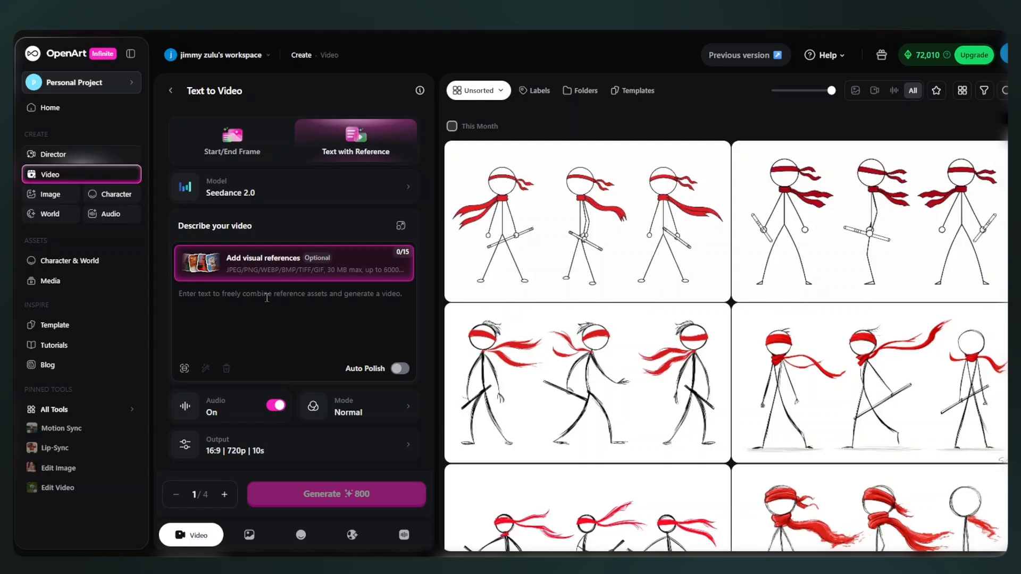
left_click(306, 348)
key("ctrl+v")
key("ctrl+v")
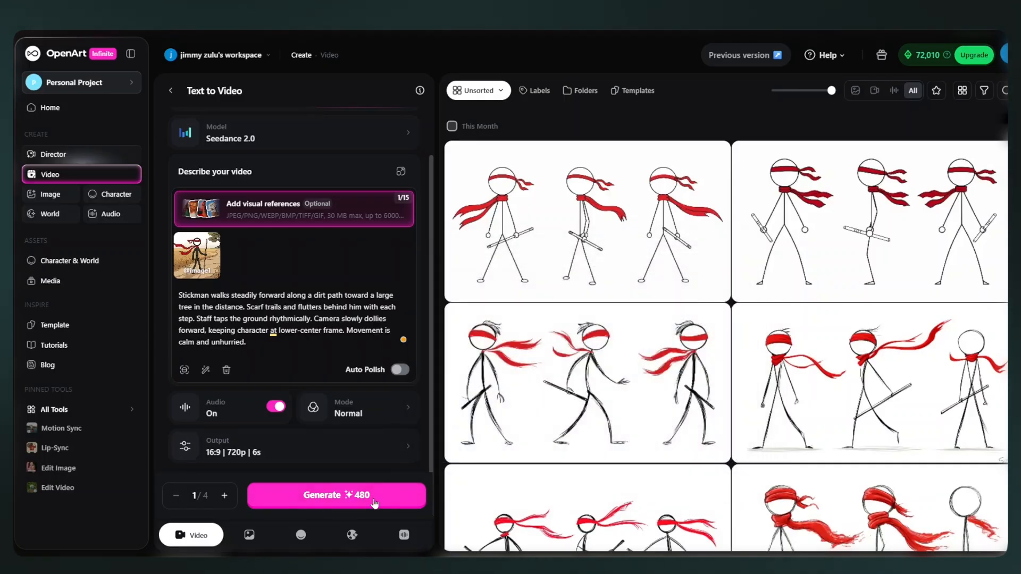
left_click(374, 496)
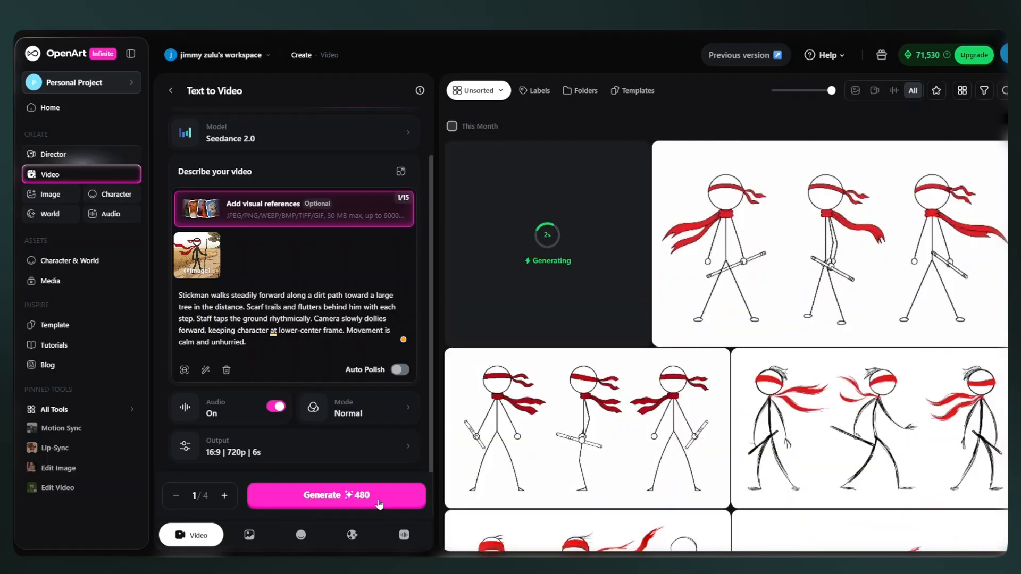
Copy the Beat 1 narration line from Claude and enter it in ElevenLabs Text to Speech.
left_click(705, 546)
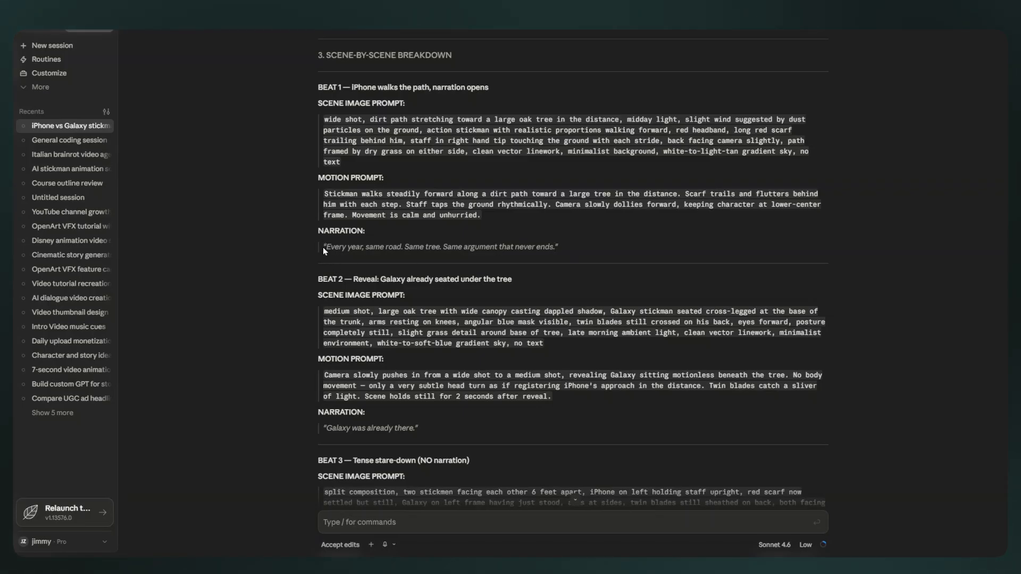
right_click(552, 247)
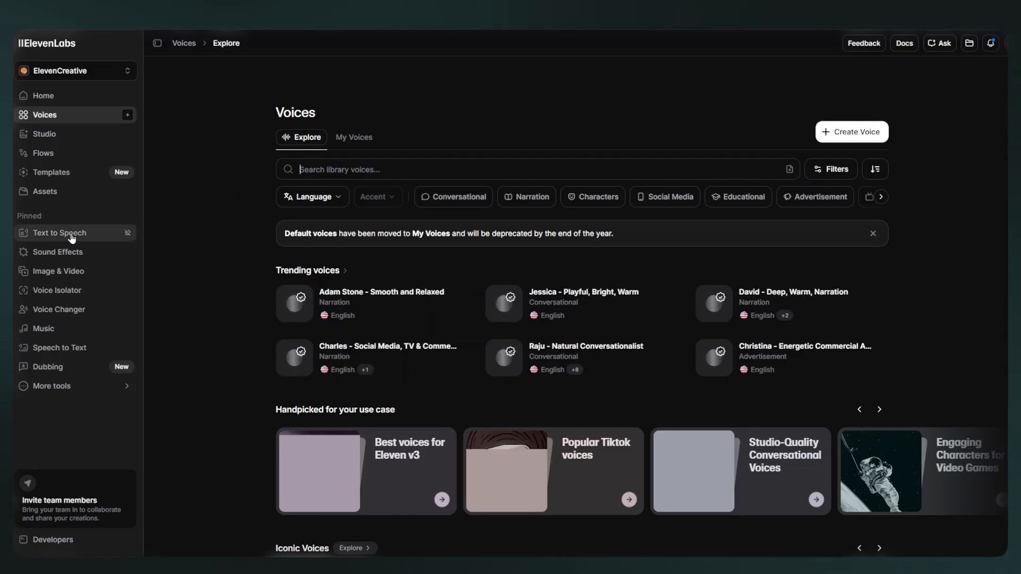
left_click(72, 235)
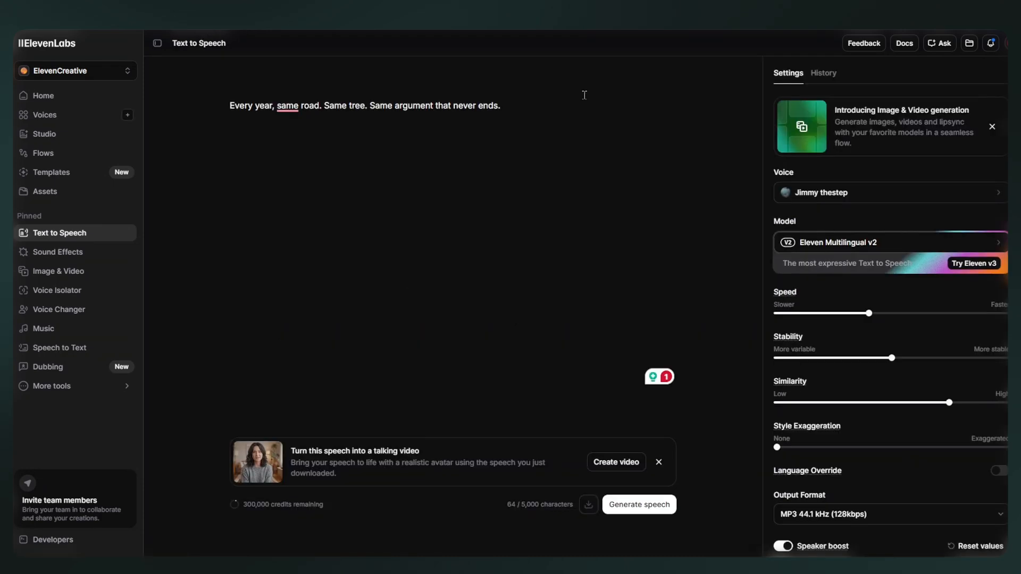
Generate the narration with the voice "Bill - Wise, Mature, Balanced" and download the speech.
left_click(819, 197)
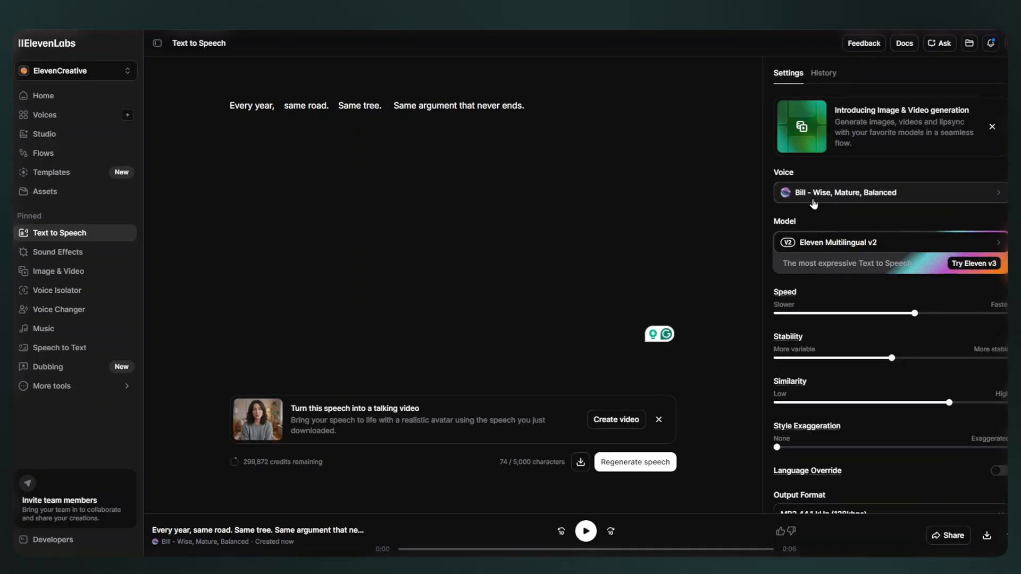
left_click(630, 467)
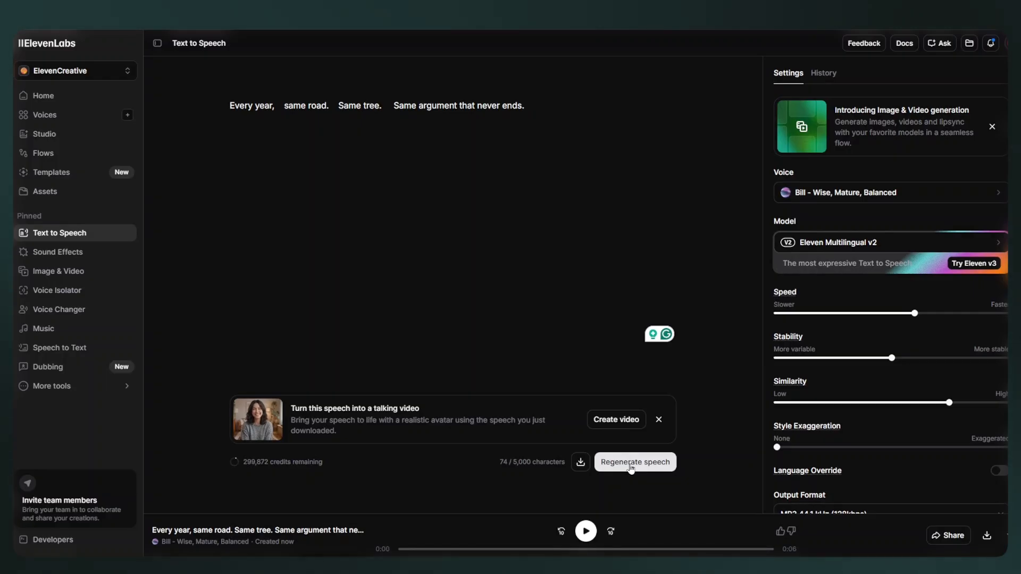
left_click(580, 464)
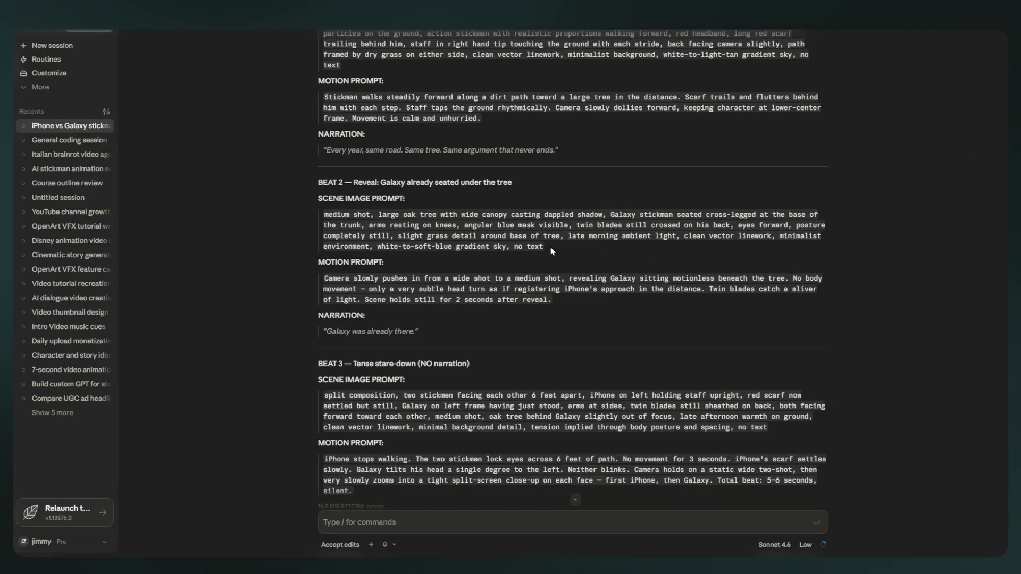
Generate the Beat 2 scene image in Google Flow from Claude's copied prompt, using the standing Galaxy stickman and the large-oak Beat 1 image as references.
left_click_drag(552, 251, 320, 217)
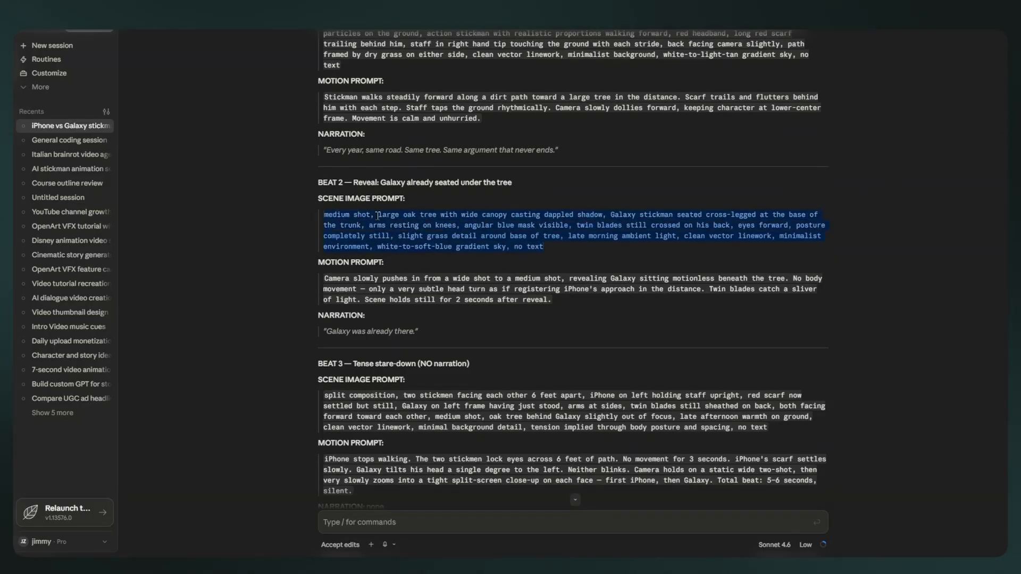
key("alt+Tab")
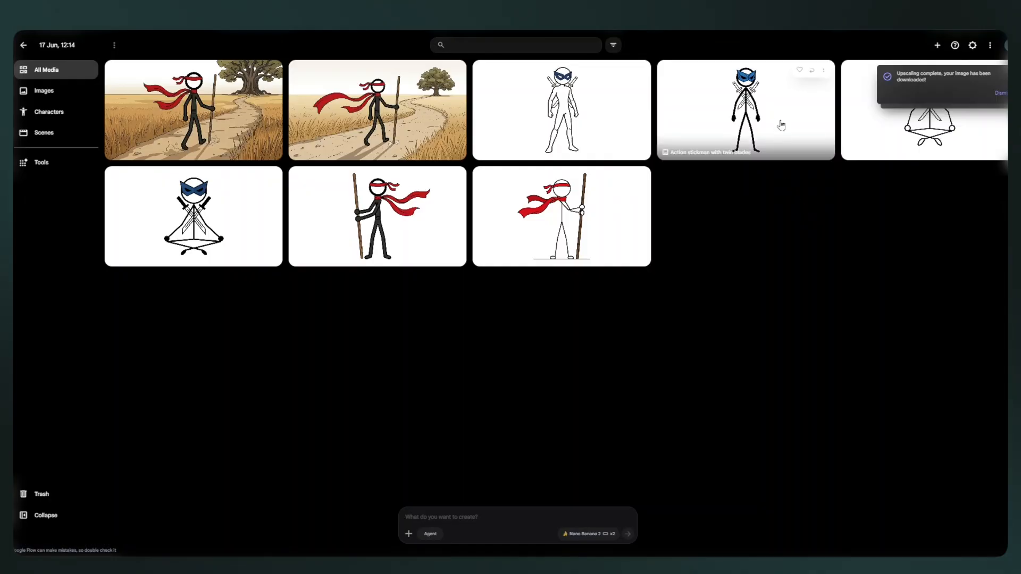
left_click(811, 71)
left_click_drag(171, 93, 502, 510)
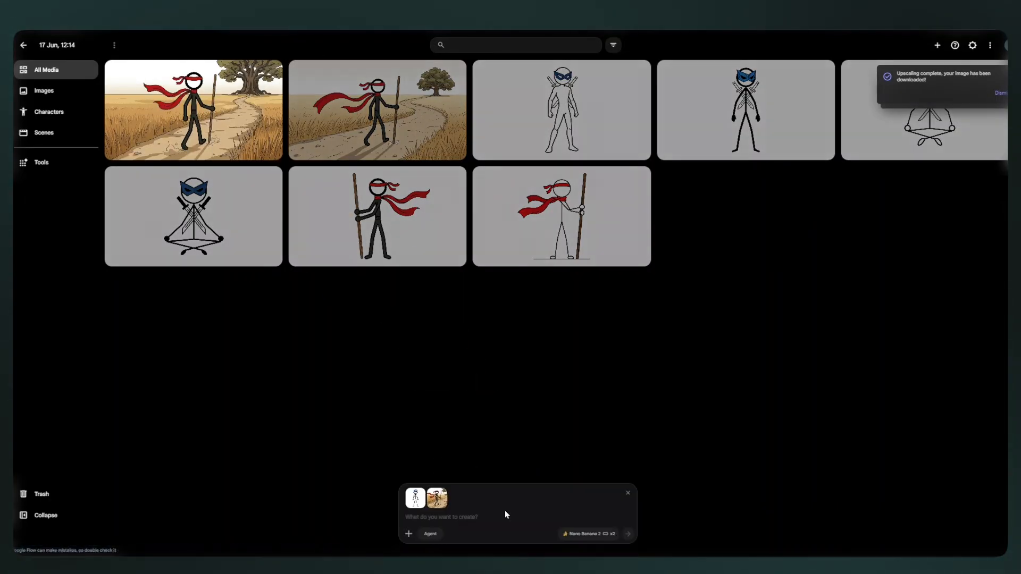
left_click(477, 519)
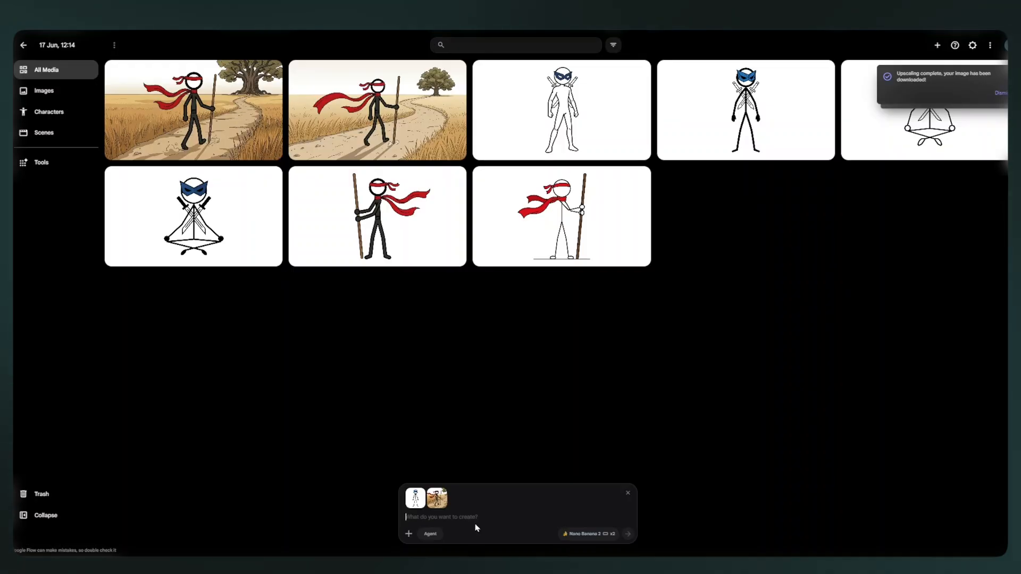
key("ctrl+v")
left_click(628, 534)
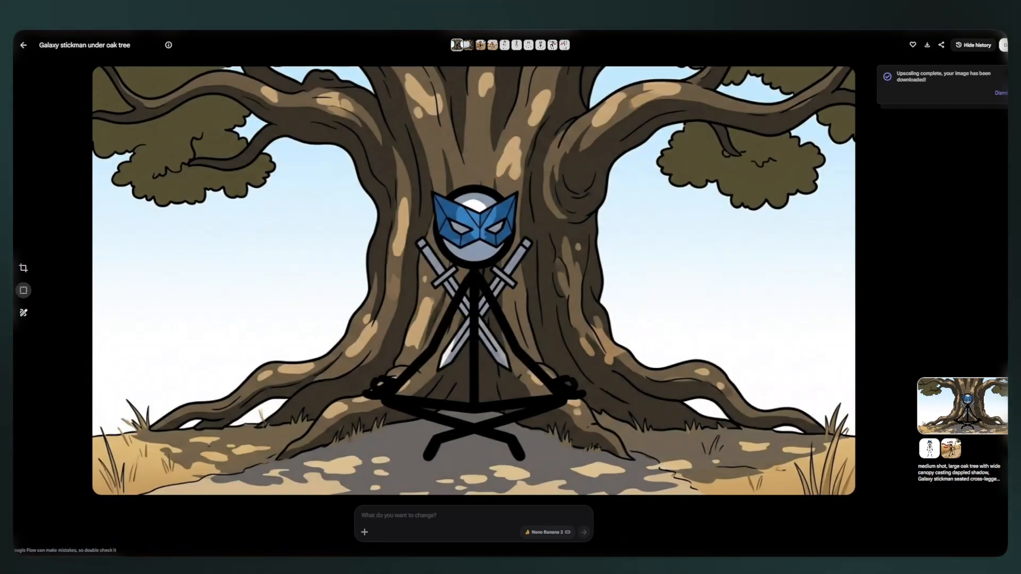
Copy the Beat 2 motion prompt from Claude and download the Galaxy stickman under oak tree image in 2K.
left_click(707, 546)
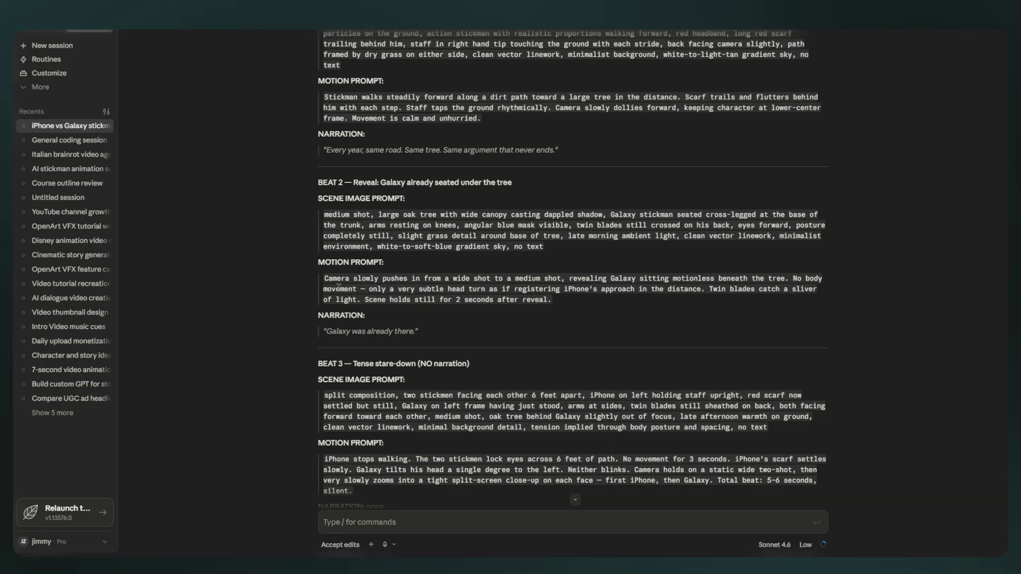
left_click_drag(324, 281, 569, 312)
key("ctrl+c")
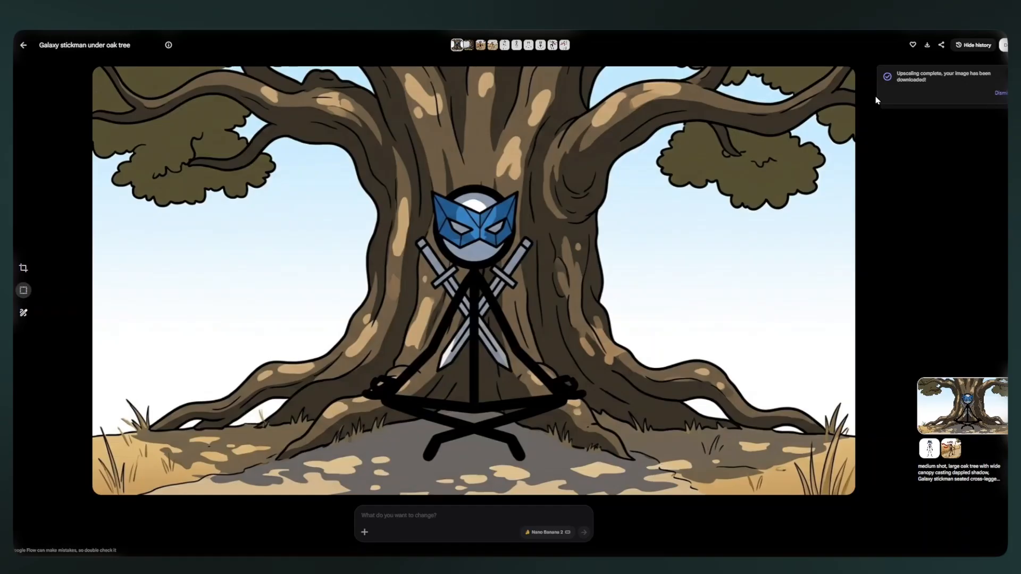
left_click(926, 50)
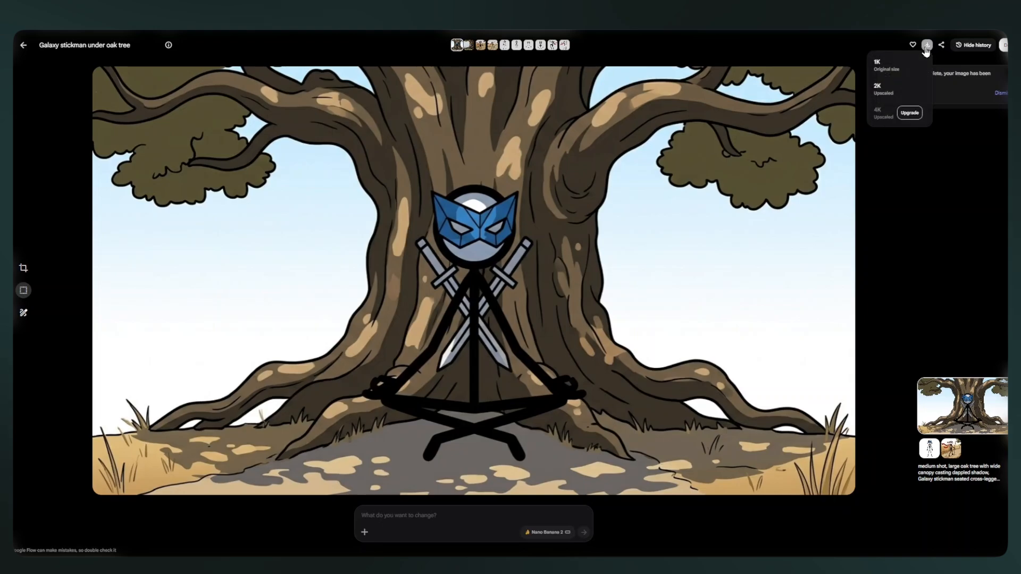
left_click(880, 89)
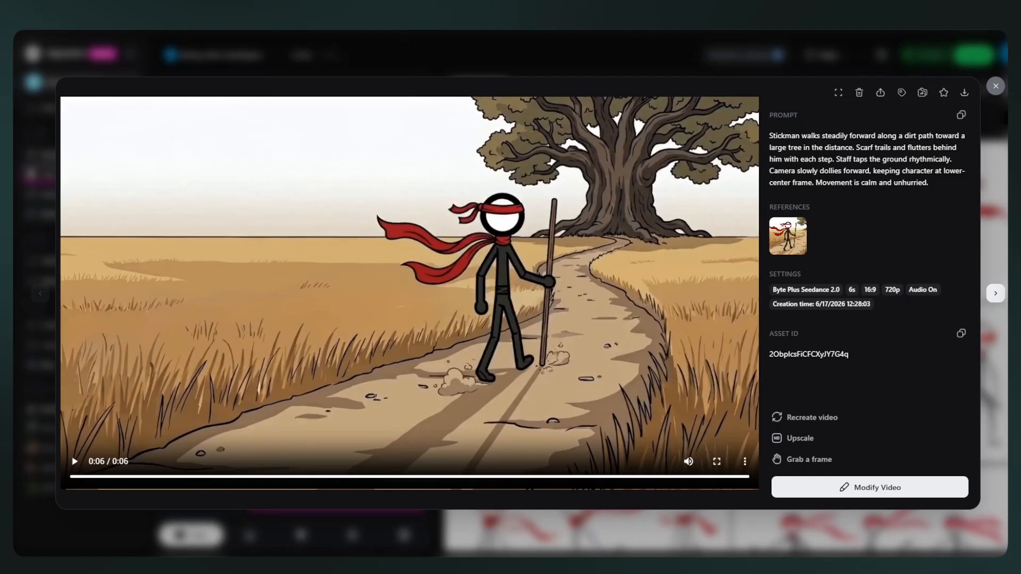
Generate a 4s, 16:9, 720p Seedance 2.0 video in OpenArt, replacing the prompt with the Beat 2 motion prompt and the reference with the downloaded oak tree image.
left_click(57, 69)
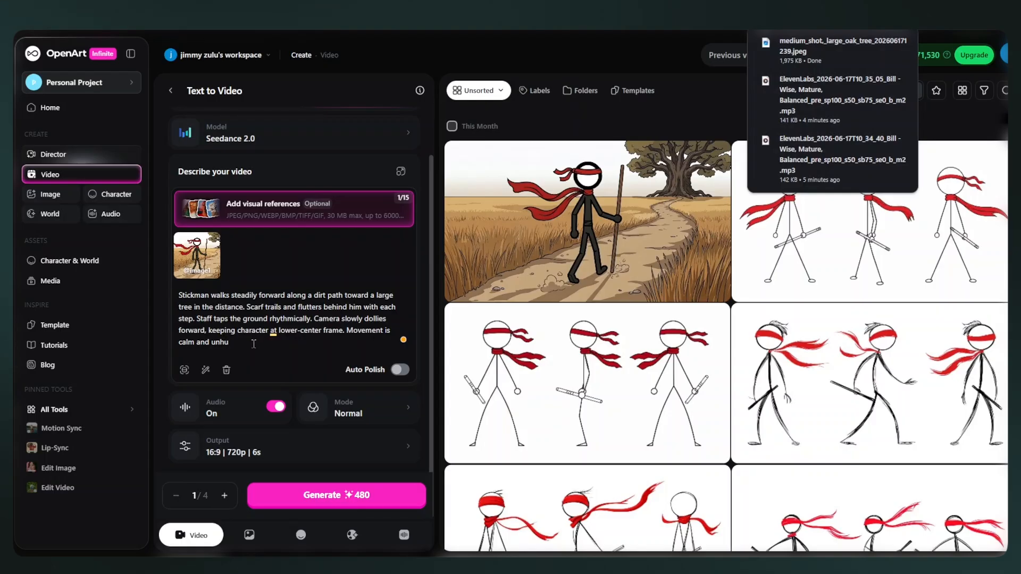
key("ctrl+a")
key("BackSpace")
left_click(219, 234)
key("ctrl+v")
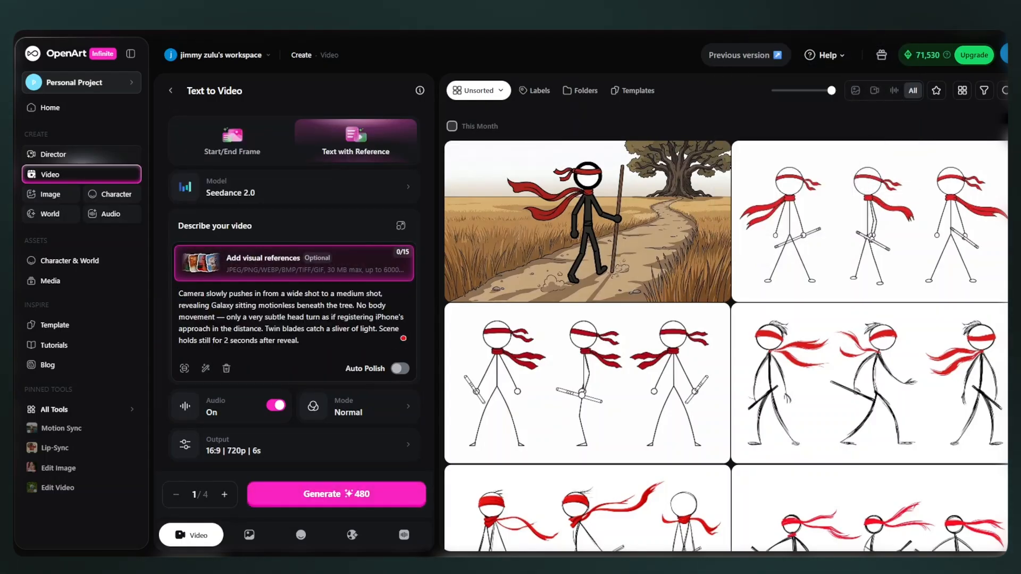
left_click_drag(838, 67, 303, 314)
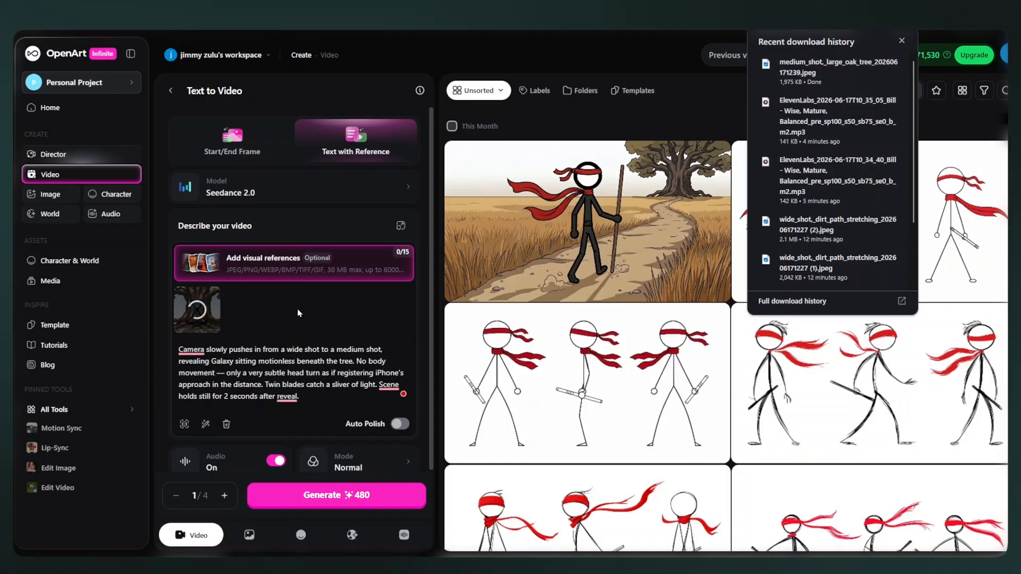
left_click(350, 503)
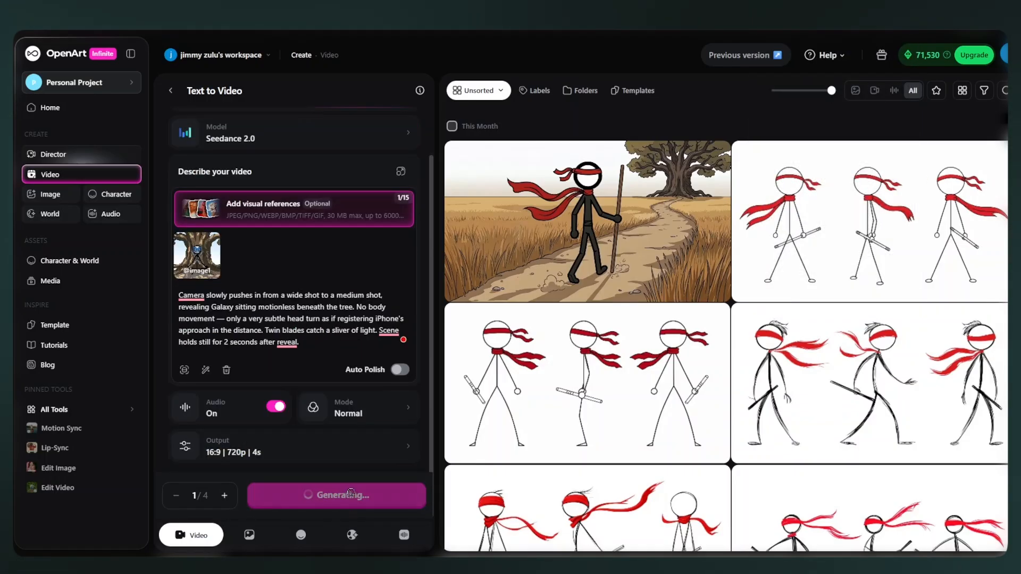
Copy the Beat 2 line "Galaxy was already there." from Claude and generate it as speech in ElevenLabs with the Bill voice.
left_click_drag(366, 332, 418, 332)
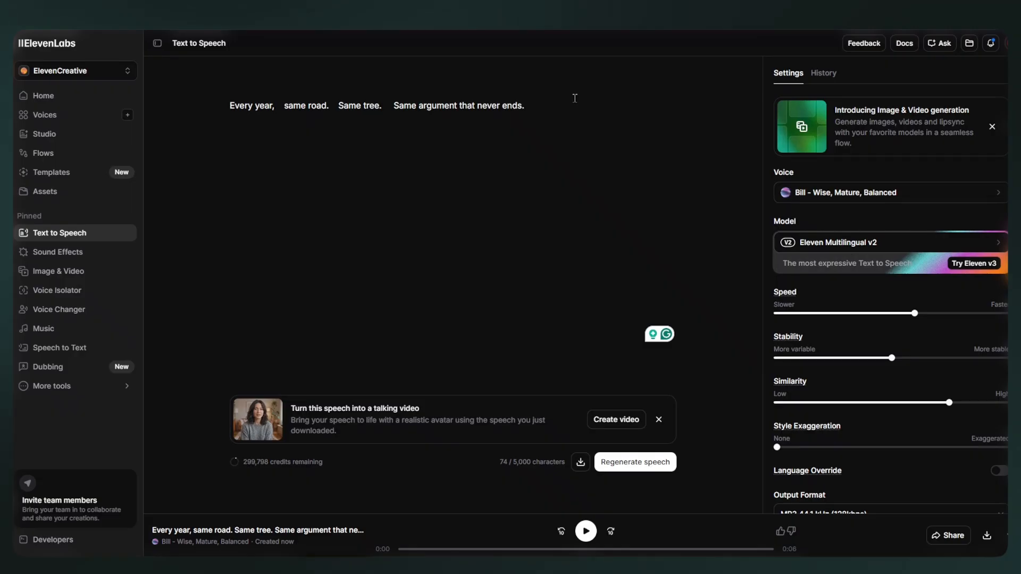
key("ctrl+a")
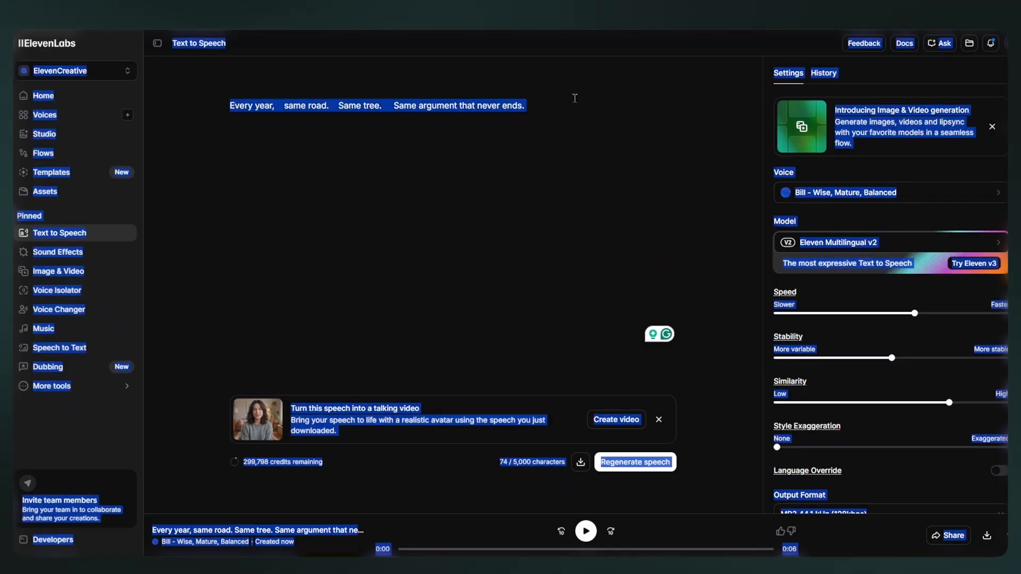
type("Galaxy was already there.")
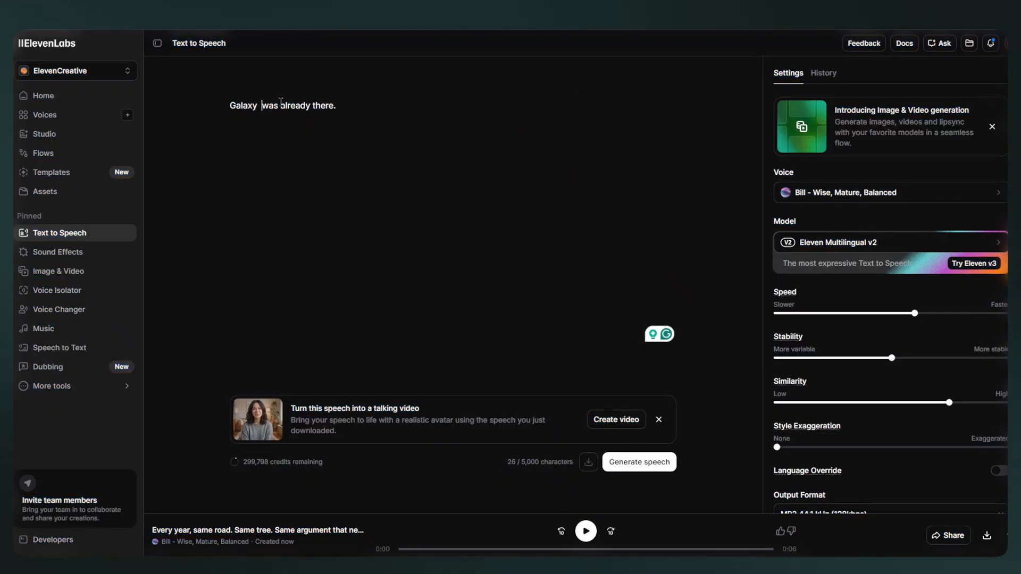
left_click(633, 470)
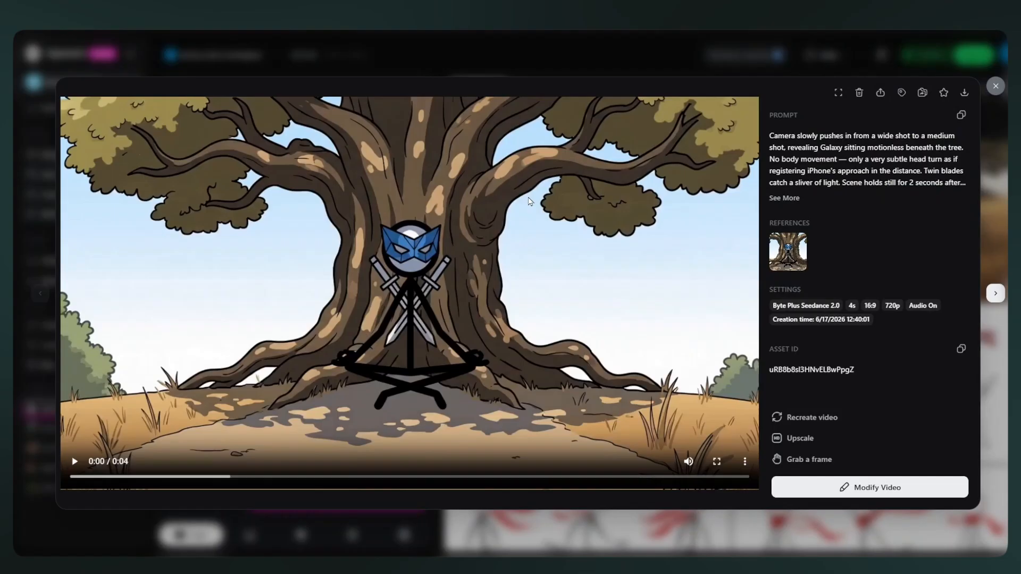
left_click(528, 201)
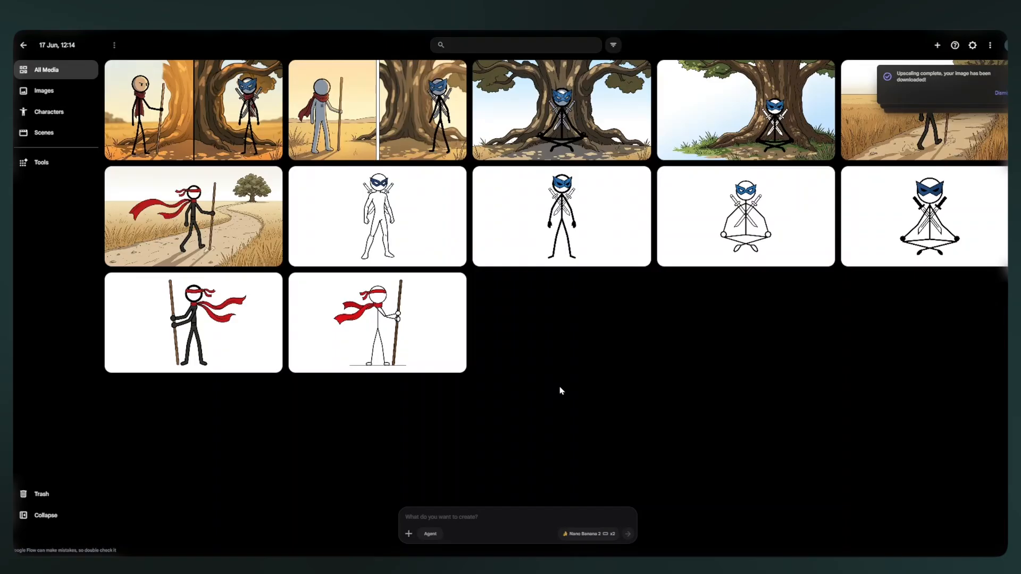
Generate the Beat 3 split-composition image in Google Flow with the Beat 1 and Galaxy-under-oak images as references, and download the faceless, red-scarfed version.
left_click_drag(913, 113, 444, 523)
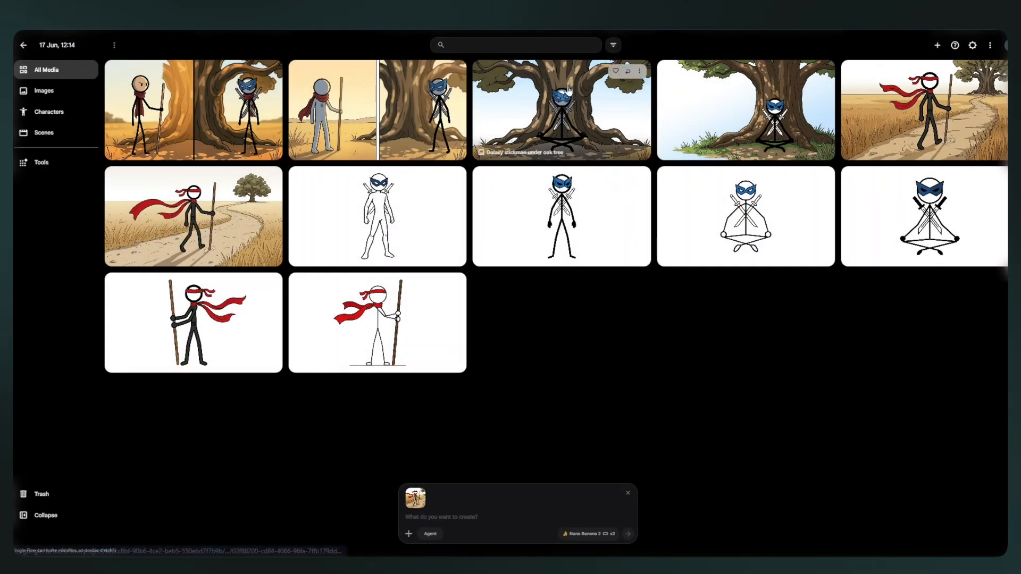
left_click_drag(568, 90, 515, 519)
type("split composition, two stickmen facing each other 6 feet apart, iPhone on left holding staff upright, red scarf now settled but still, Galaxy on left frame having just stood, arms at sides, twin blades still sheathed on back, both facing forward toward each other, medium shot, oak tree behind Galaxy slightly out of focus, late afternoon warmth on ground, clean vector linework, minimal background detail, tension implied through body posture and spacing, no text")
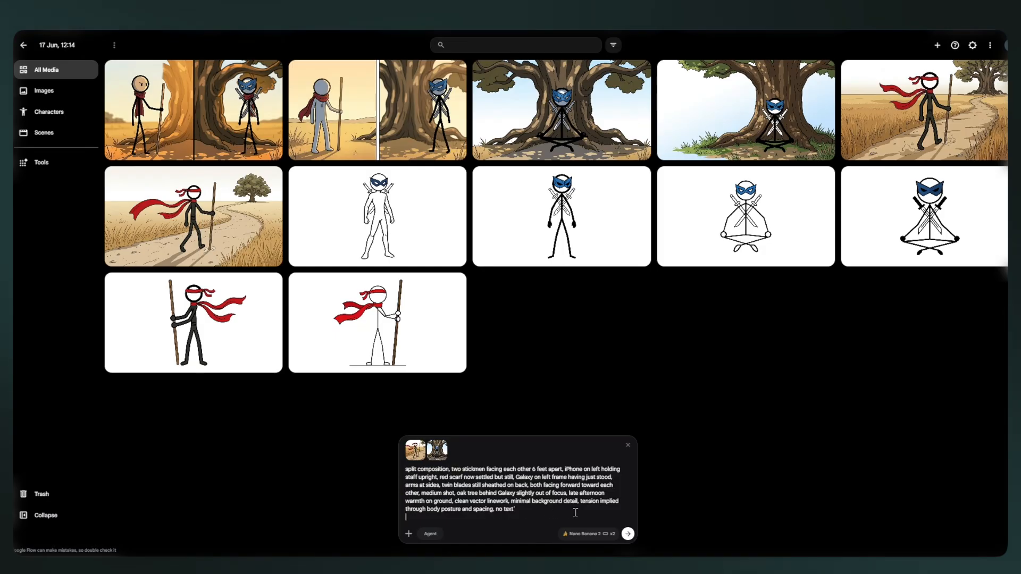
left_click(627, 534)
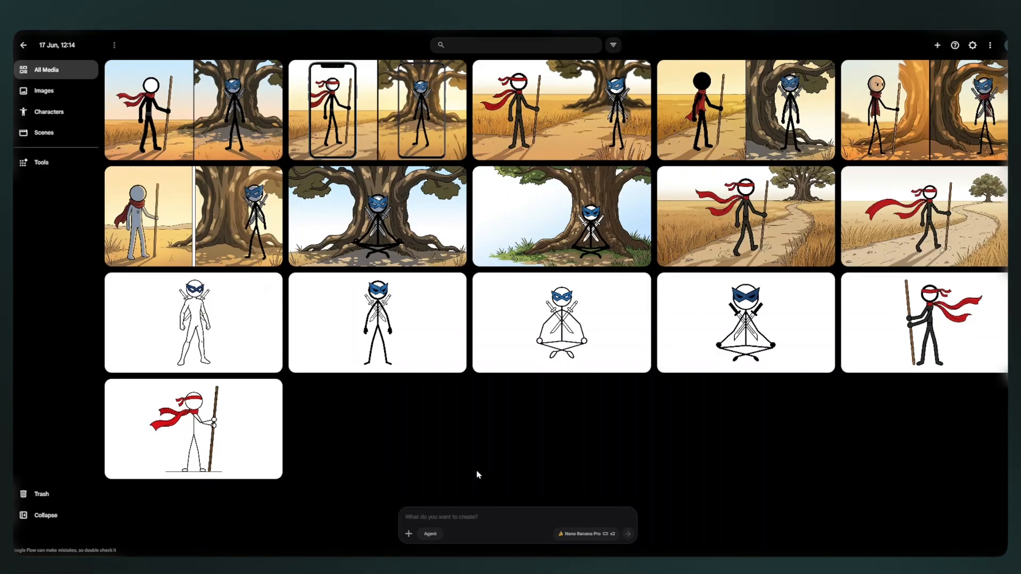
left_click(205, 120)
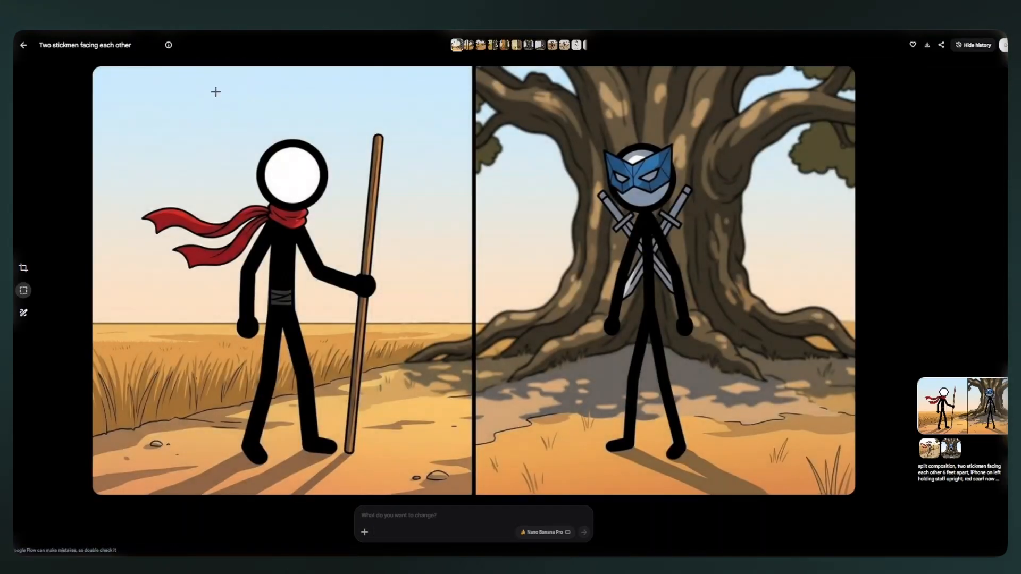
left_click(927, 45)
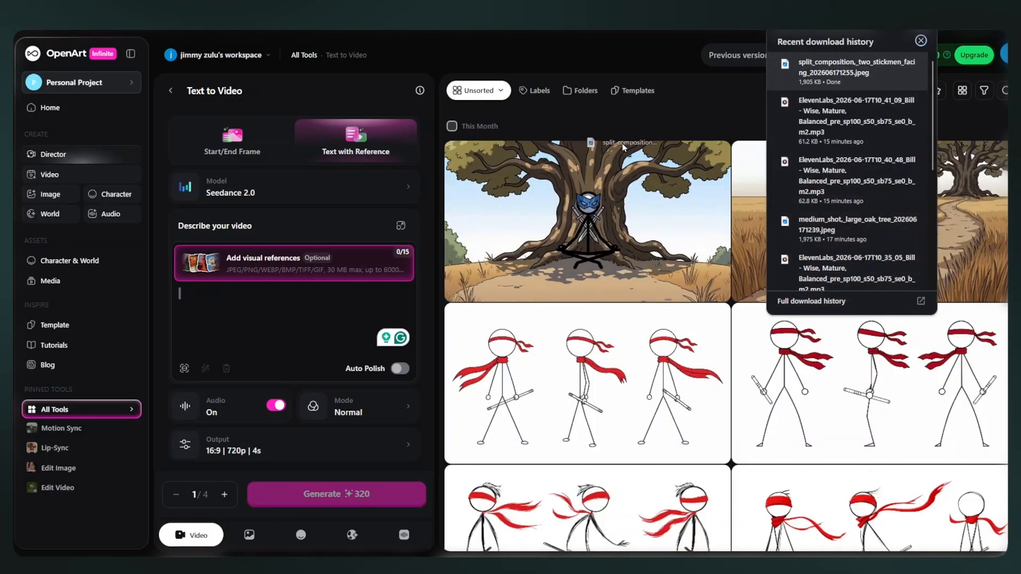
Generate a 7s, 16:9, 720p Seedance 2.0 video in OpenArt from the split-composition image and Beat 3 motion prompt, and download it.
left_click_drag(856, 67, 276, 346)
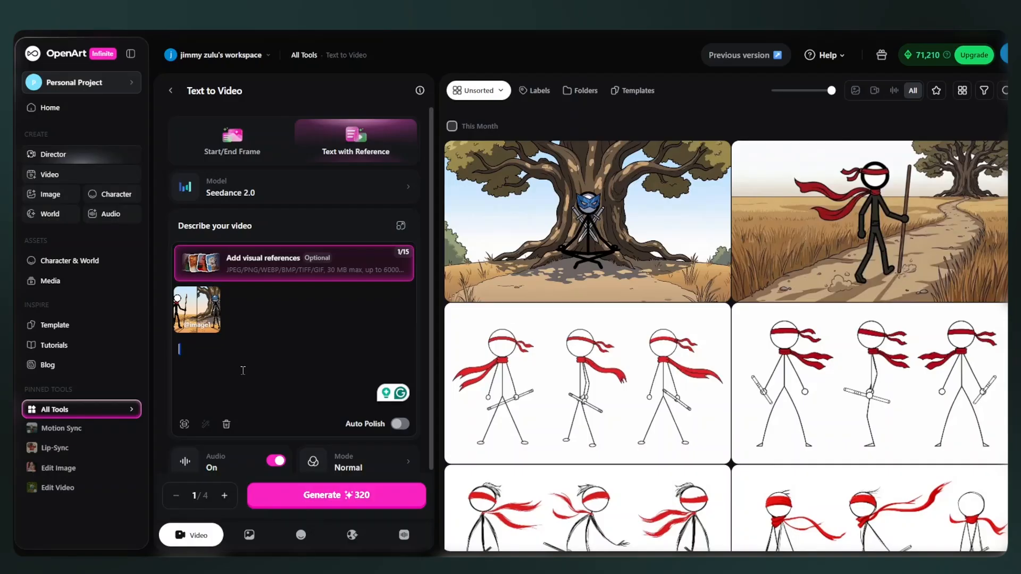
type("iPhone stops walking. The two stickmen lock eyes across 6 feet of path. No movement for 3 seconds. iPhone's scarf settles slowly. Galaxy tilts his head a single degree to the left. Neither blinks. Camera holds on a static wide two-shot, then very slowly zooms into a tight")
scroll(319, 428, "down", 1)
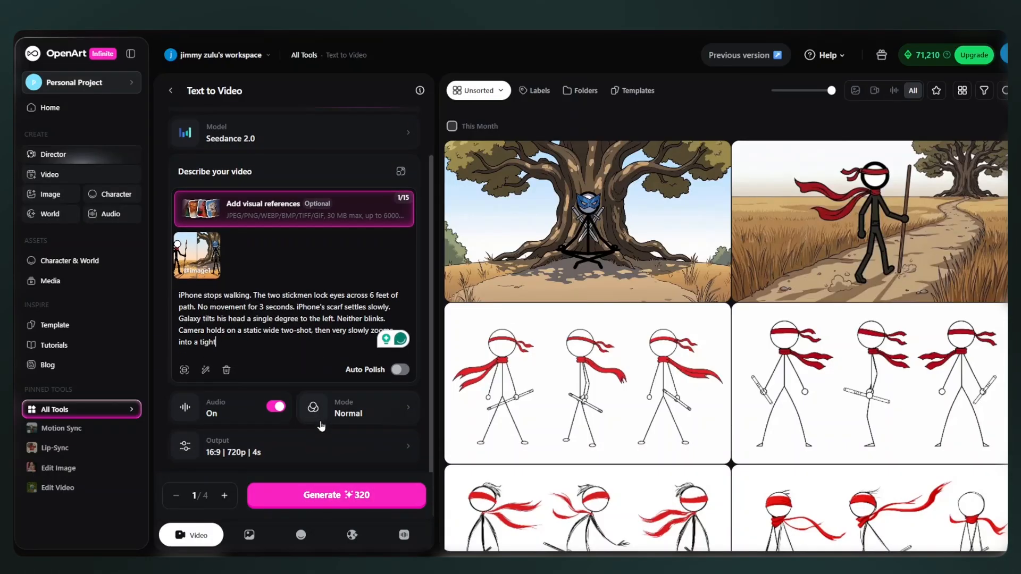
left_click(302, 495)
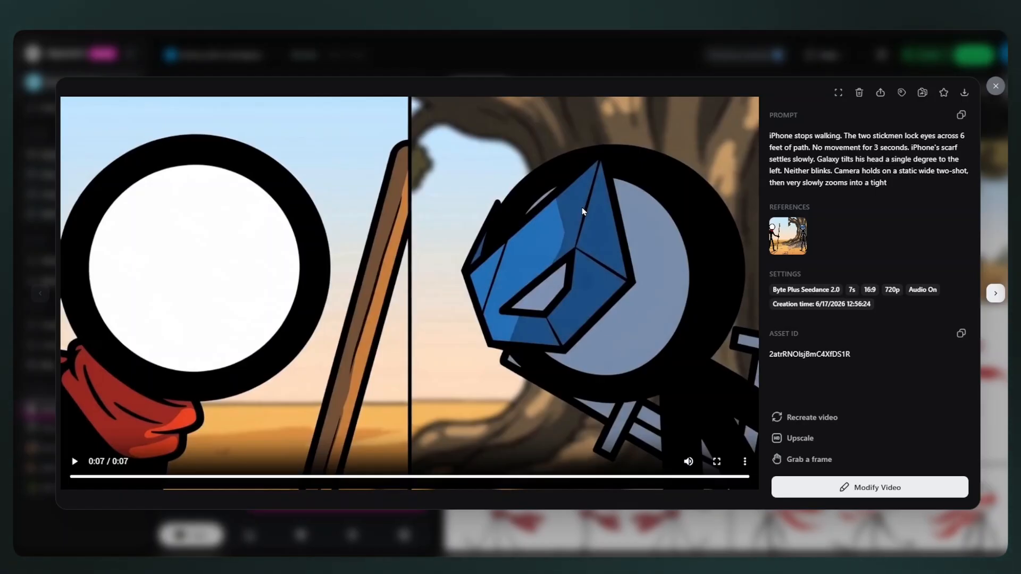
left_click(963, 94)
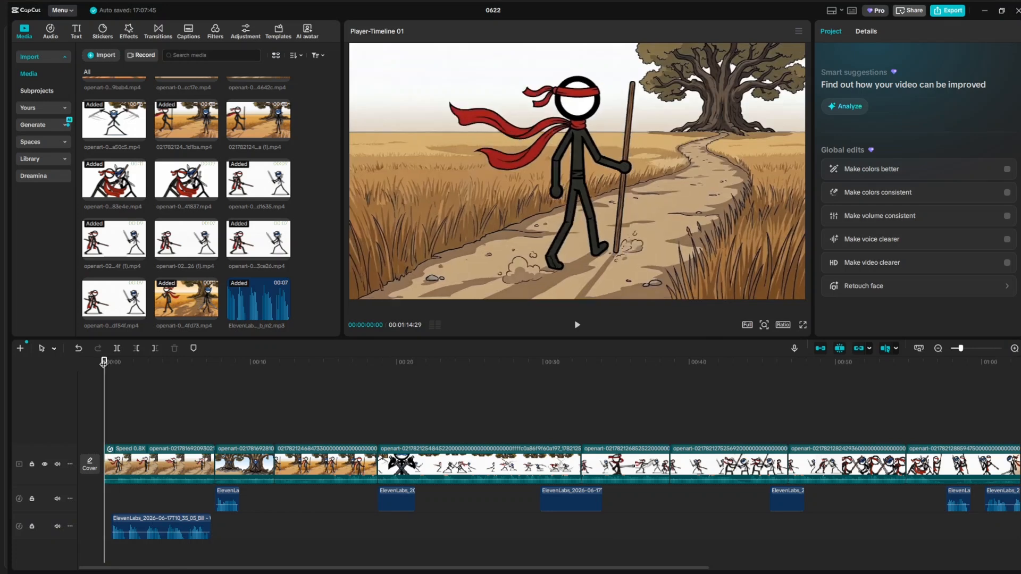
Switch to CapCut and scrub the assembled timeline from its start through the opening walking clip.
left_click_drag(103, 363, 186, 380)
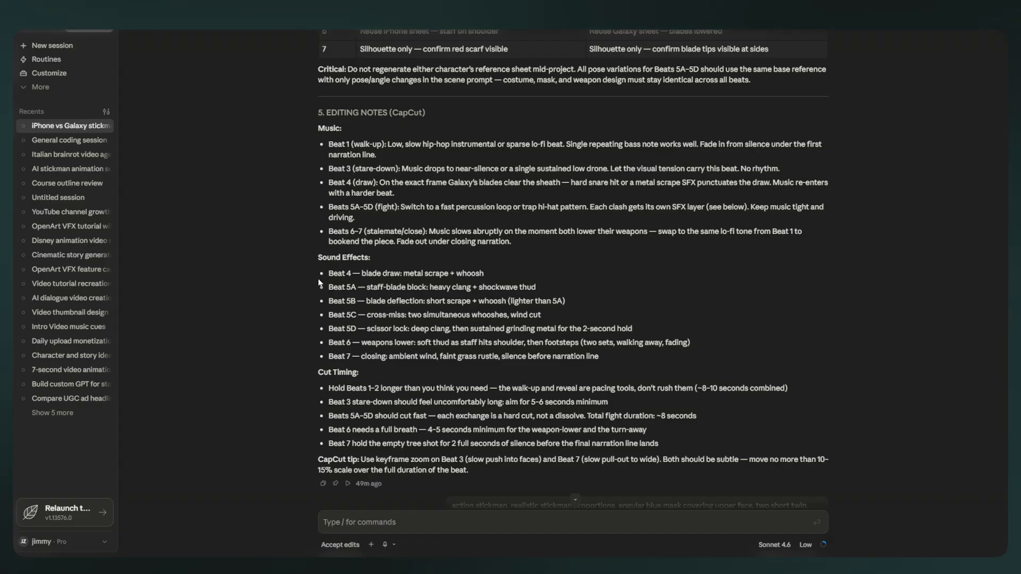
Copy the Beat 4 effect "metal scrape + whoosh" from Claude's editing notes and generate it in ElevenLabs Sound Effects.
left_click_drag(493, 273, 361, 274)
left_click(457, 522)
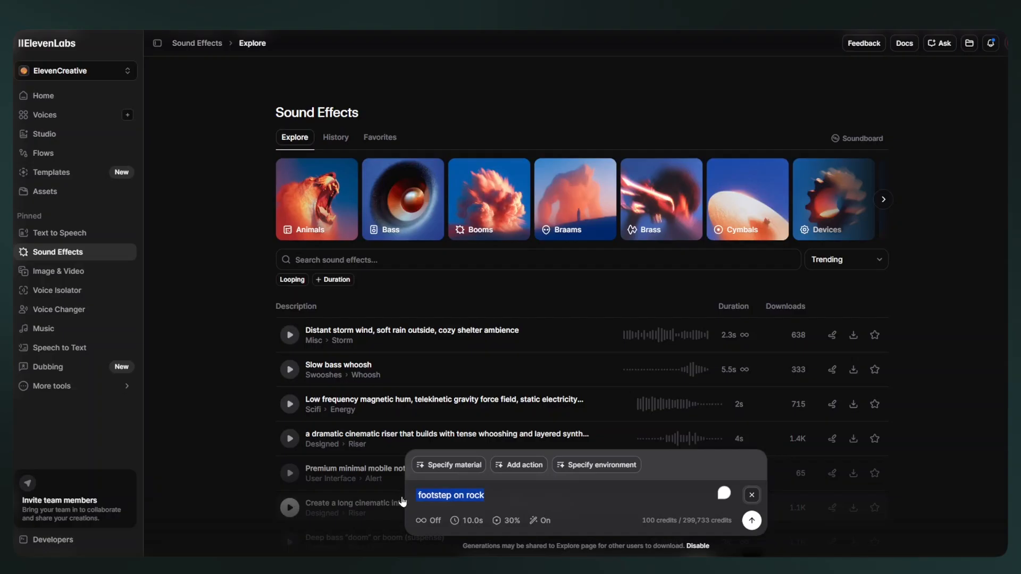
type("metal scrape + whoosh")
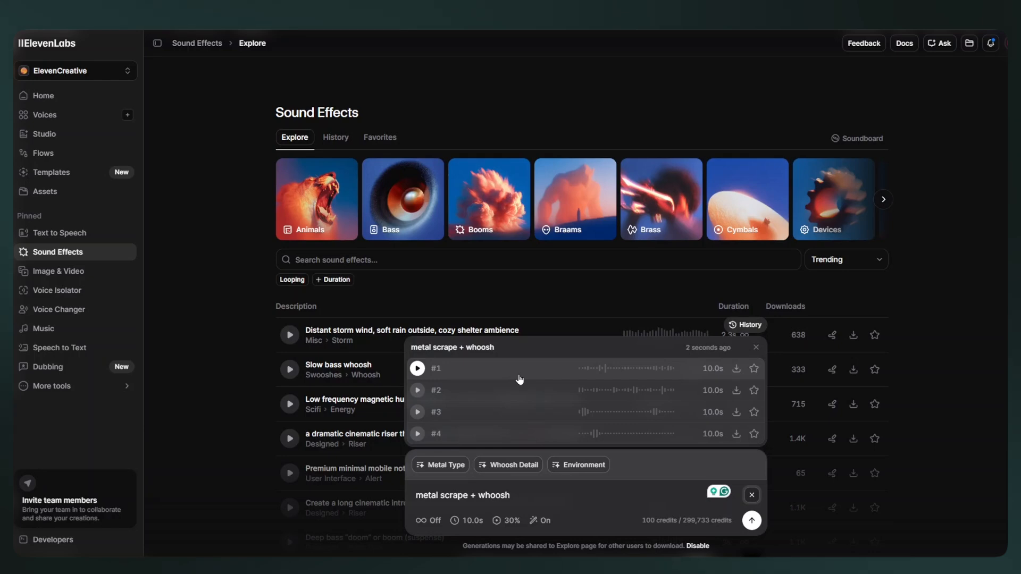
Audition "metal scrape + whoosh" variations #2, #3 and #4, and download variation #4.
left_click(526, 390)
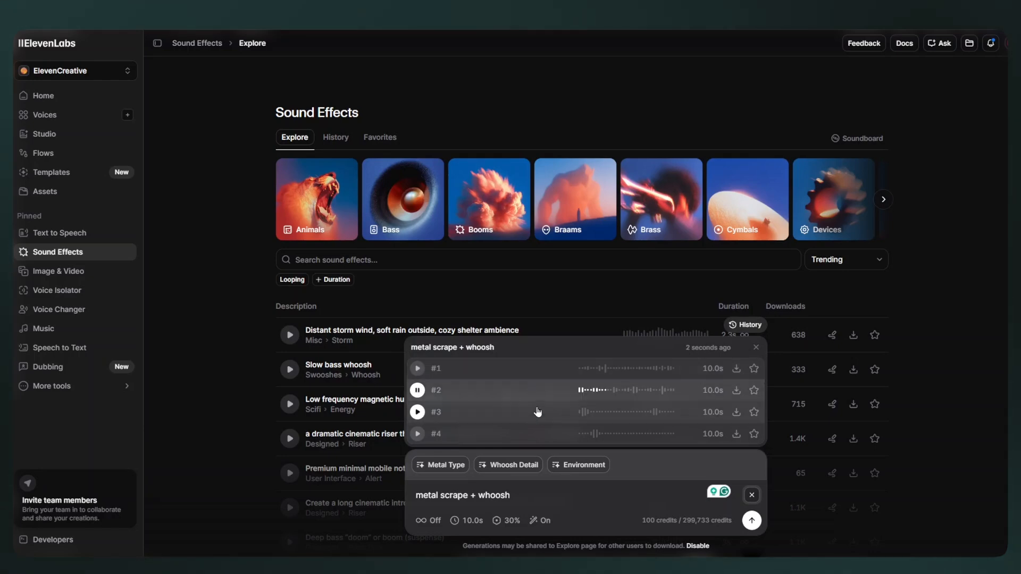
left_click(539, 413)
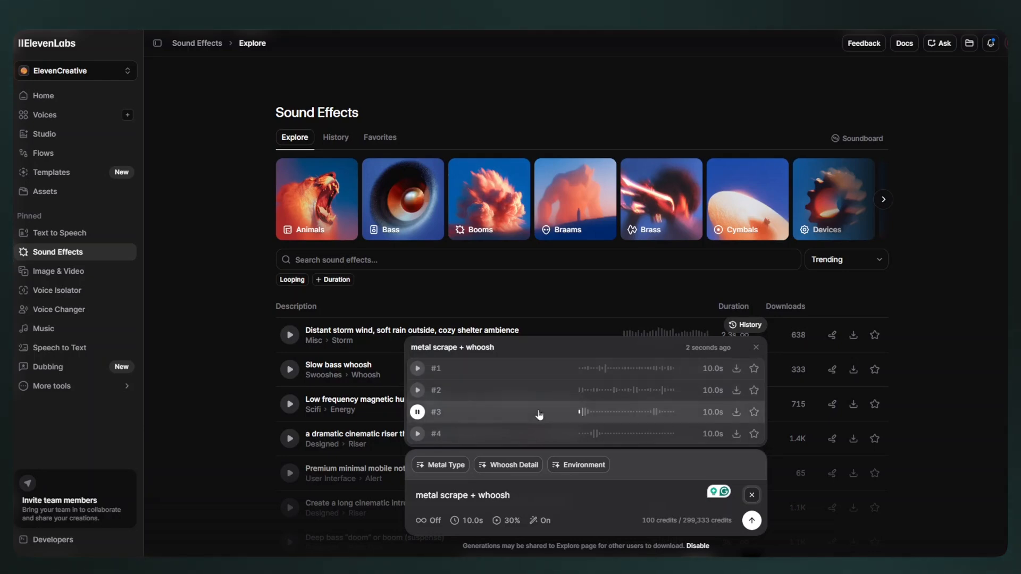
left_click(546, 436)
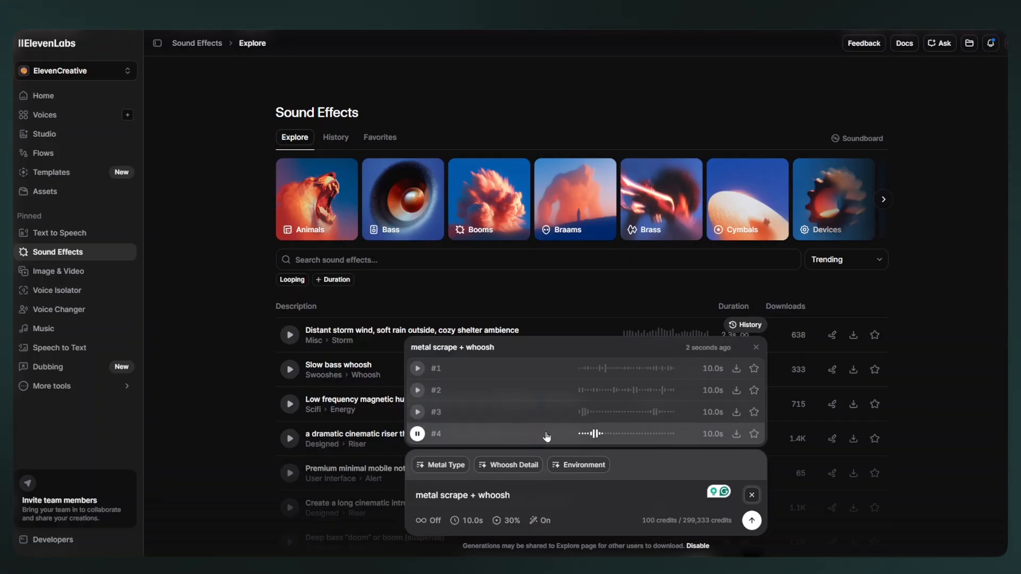
left_click(736, 434)
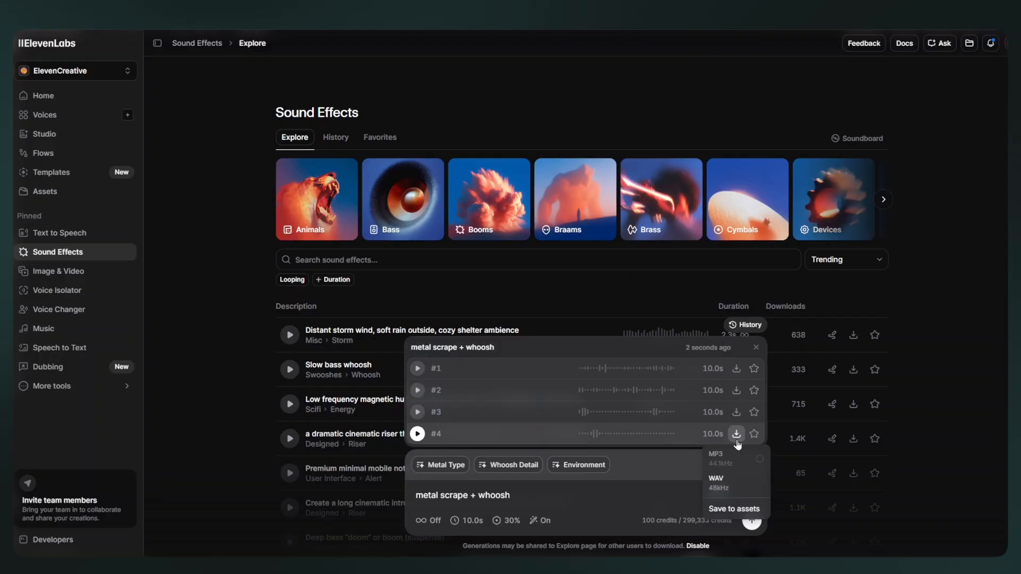
Copy the Beat 1 lo-fi hip-hop music description from Claude's editing notes into the ElevenLabs Music prompt.
left_click(53, 334)
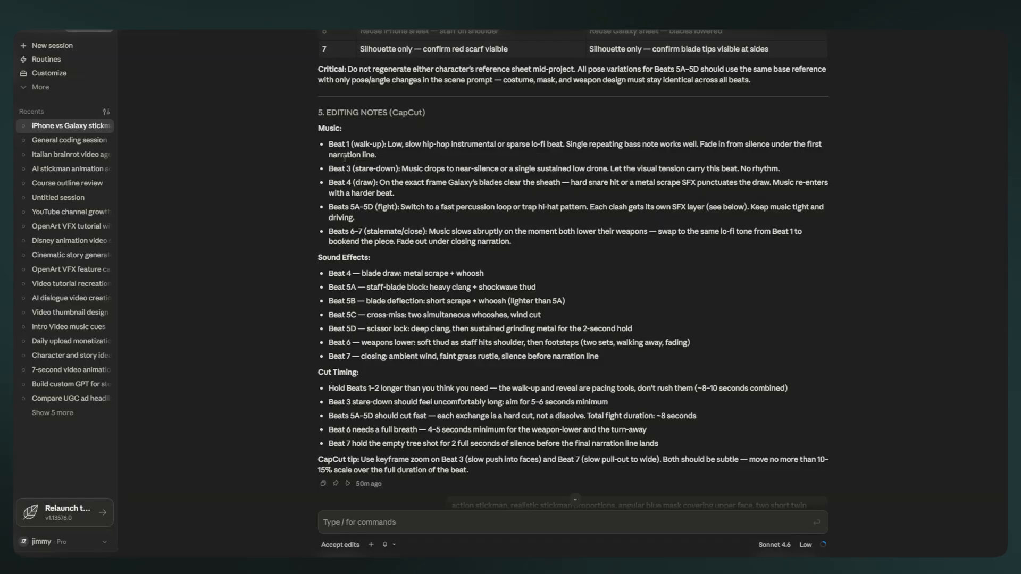
left_click_drag(351, 144, 365, 148)
key("ctrl+c")
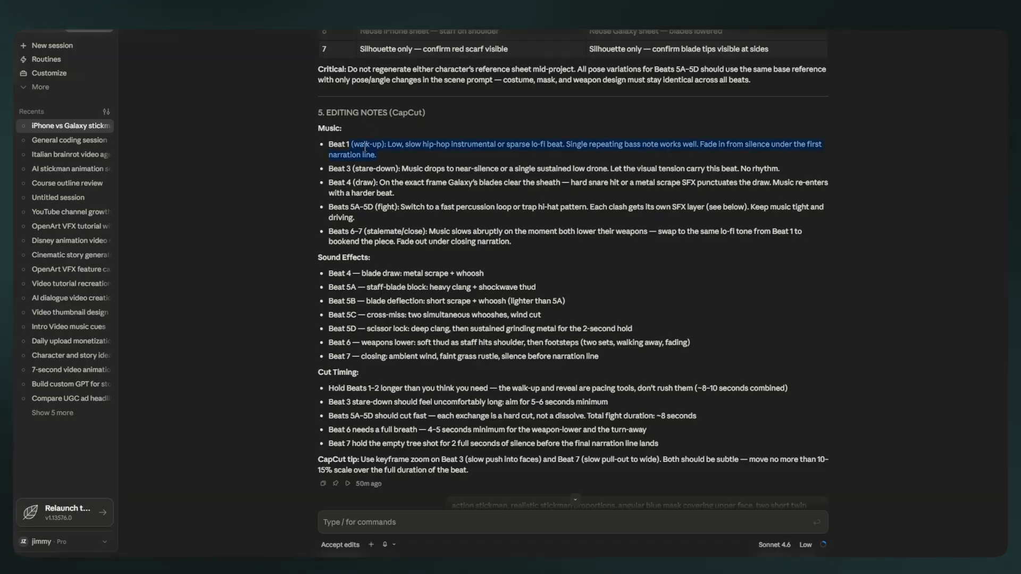
right_click(365, 147)
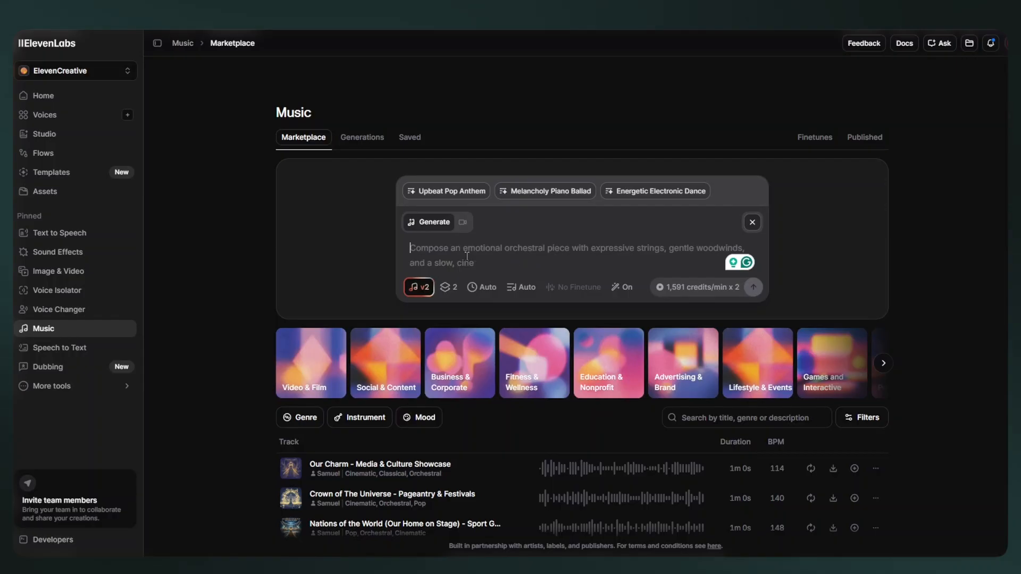
key("ctrl+v")
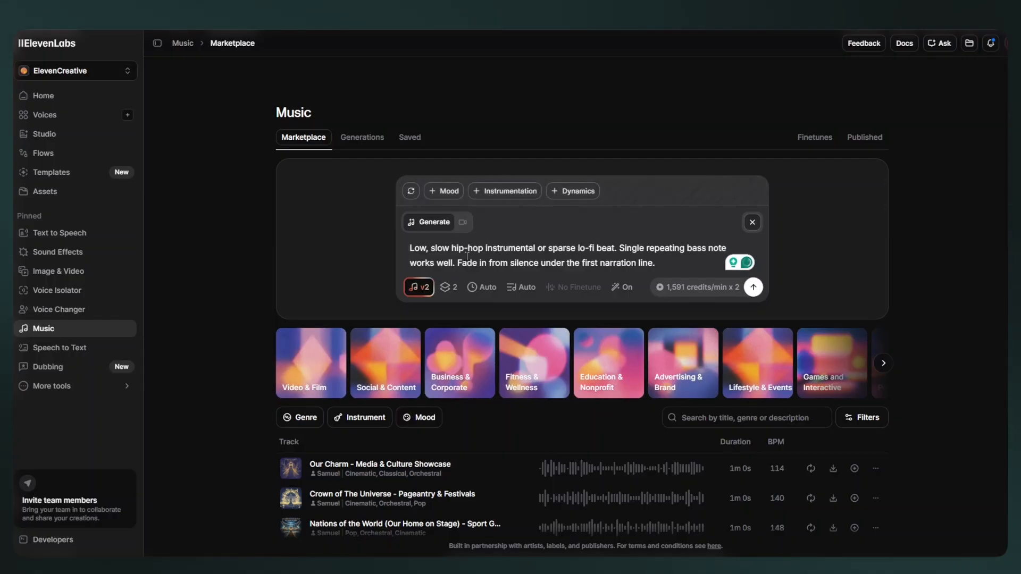
Set the track's lyrics to Instrumental and generate two Music v2 versions of the Beat 1 prompt.
left_click(522, 290)
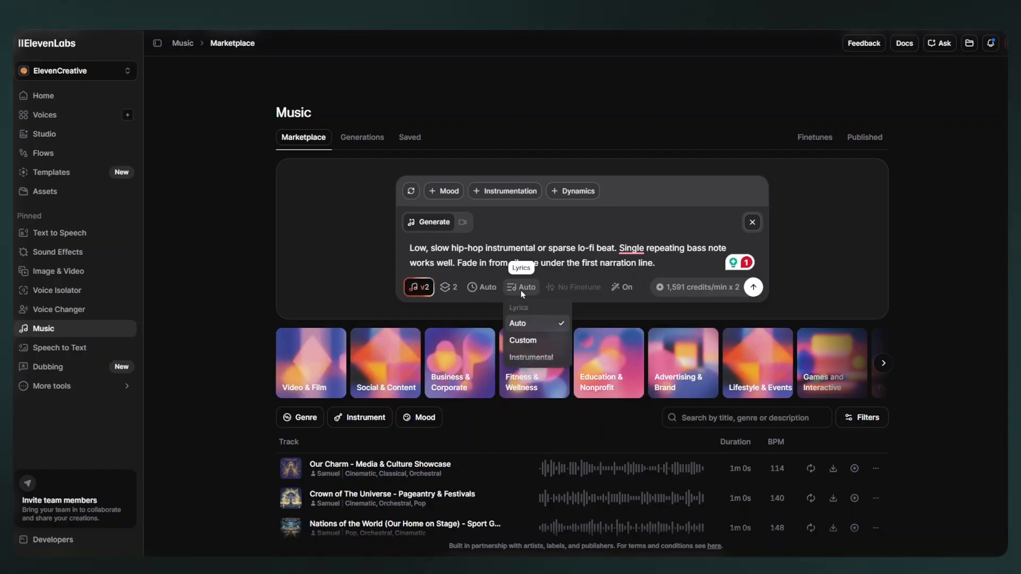
left_click(531, 357)
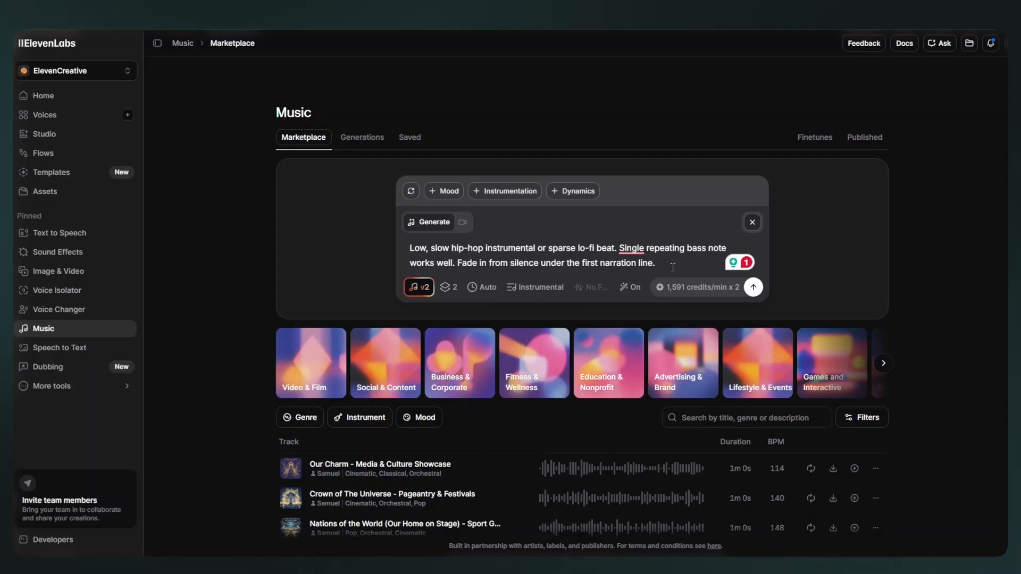
left_click(752, 287)
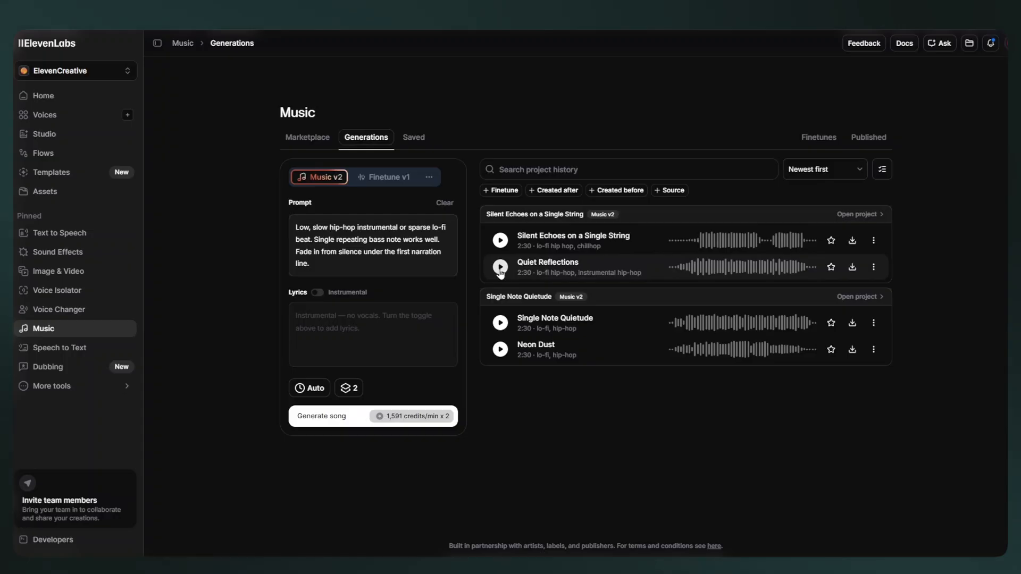
Audition the generated tracks "Quiet Reflections" and "Silent Echoes on a Single String", and download "Quiet Reflections" as MP3.
left_click(500, 268)
mouse_move(696, 244)
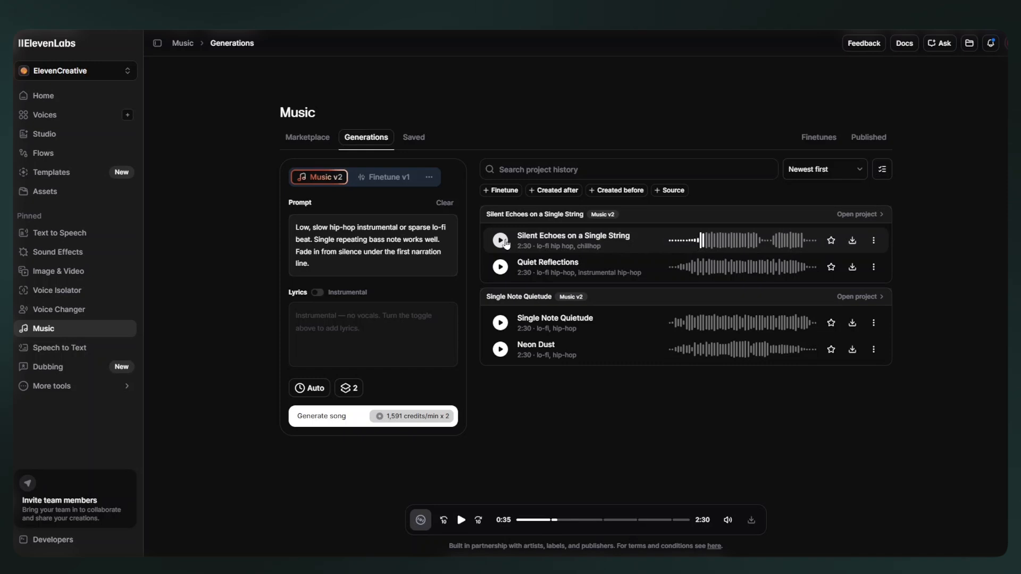
left_click(852, 267)
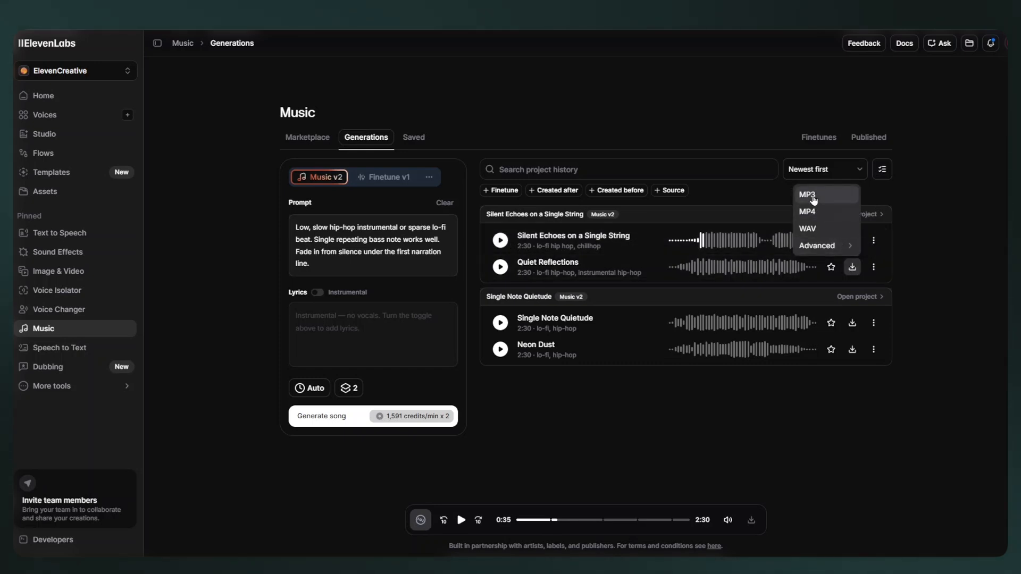
left_click(814, 200)
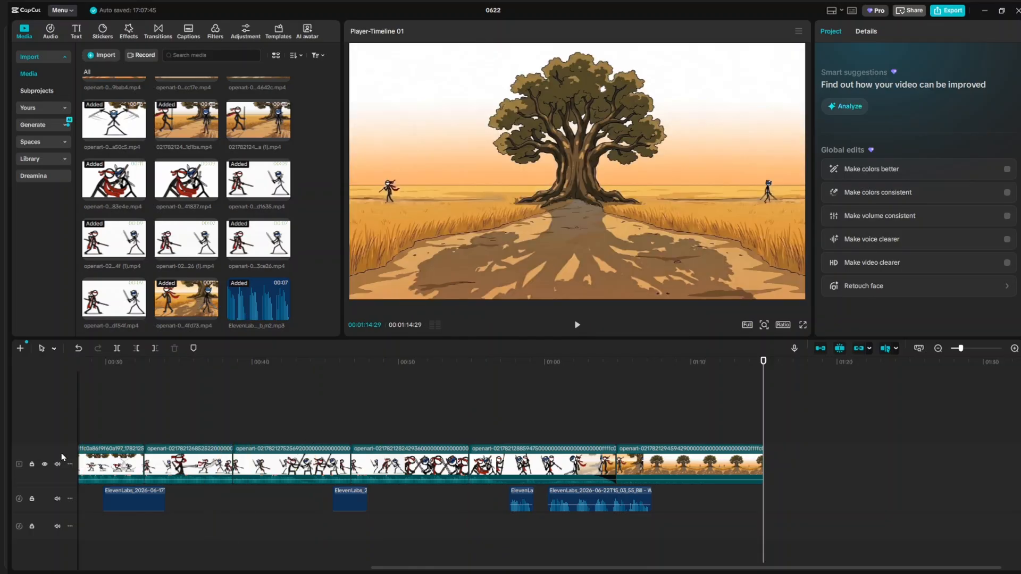
Switch to CapCut and open the auto captions settings for the assembled timeline.
left_click(189, 32)
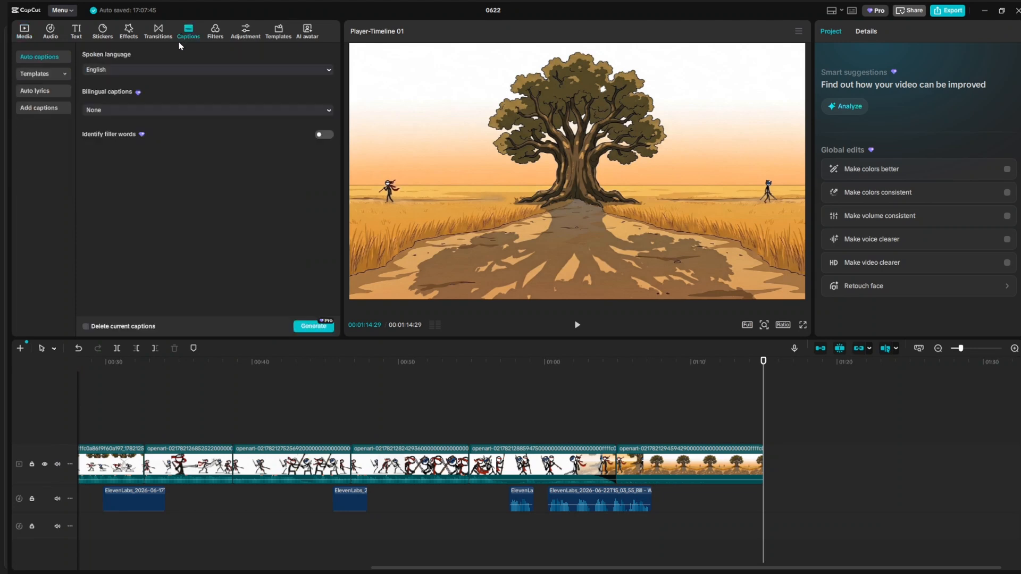